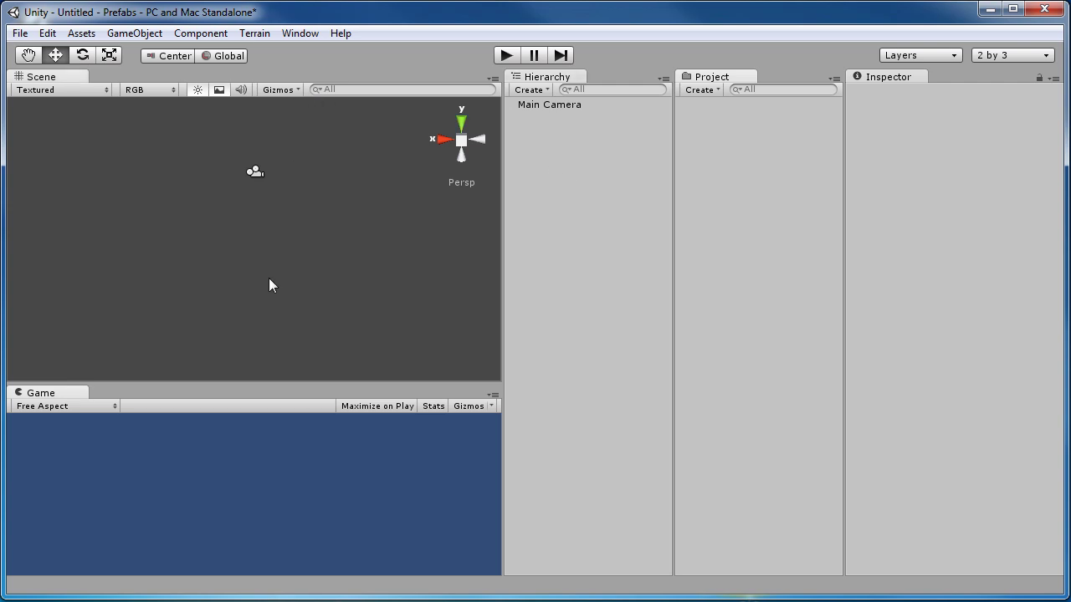
- Add a point light to the scene from the GameObject create list and select it
click(142, 34)
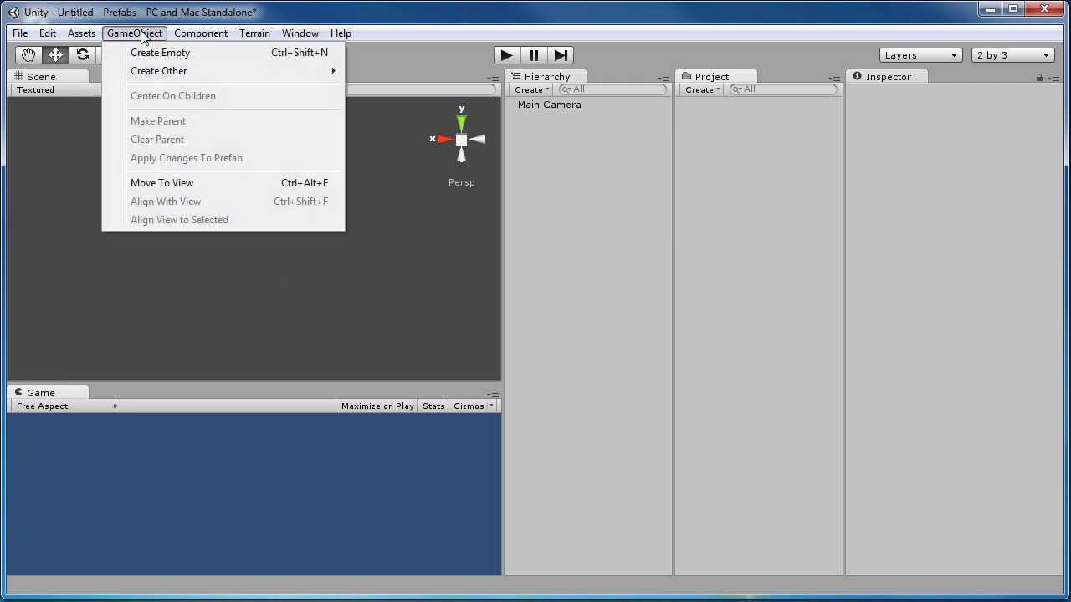
mouse_move(176, 81)
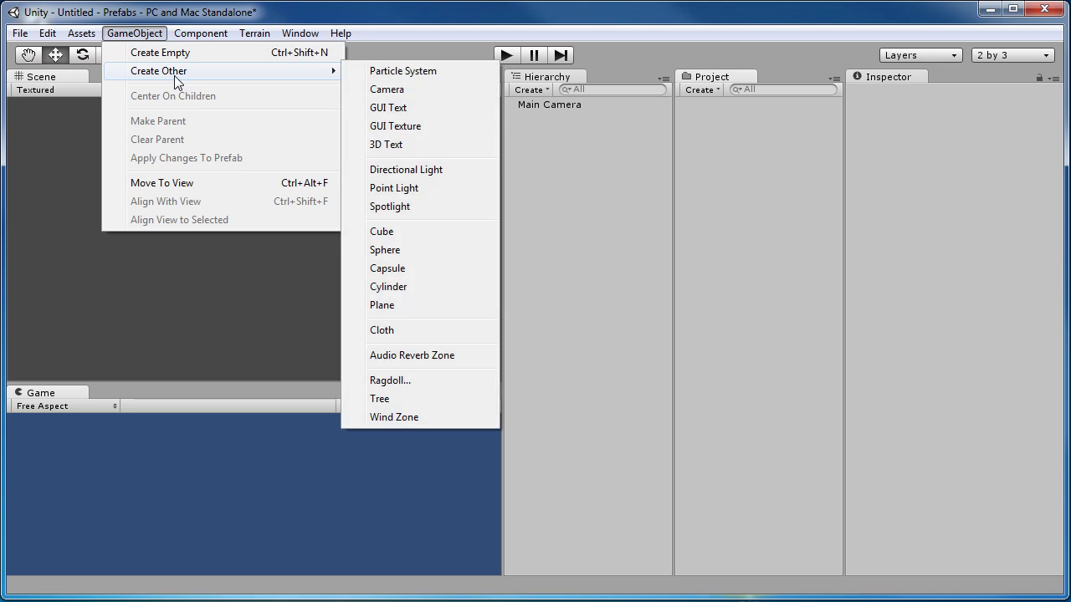
click(406, 189)
click(599, 171)
click(536, 118)
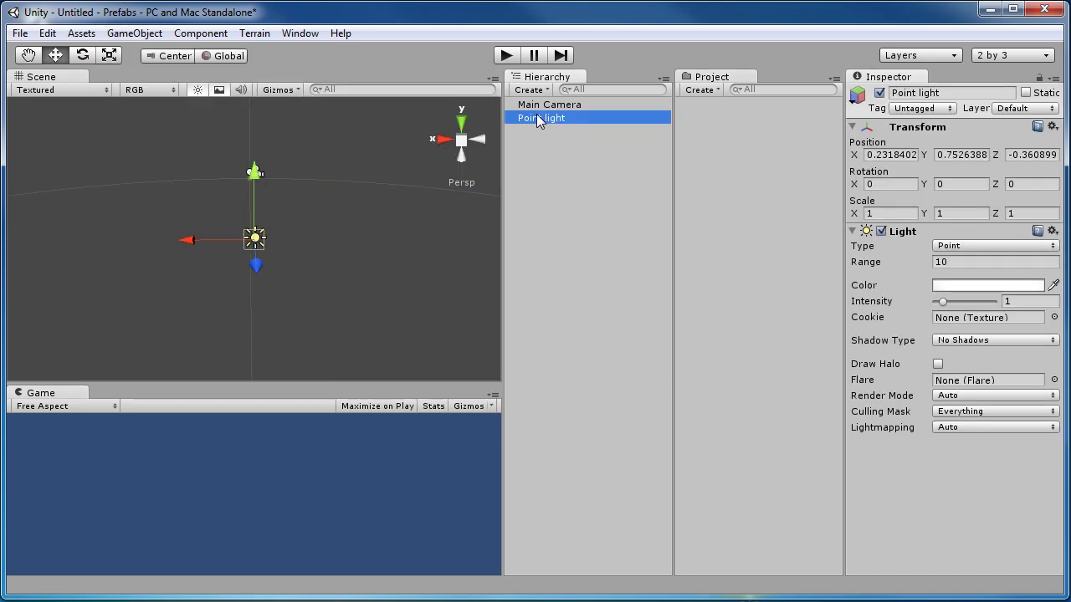
- Give the point light range 2.8546, a red colour and intensity about 1.34
click(957, 261)
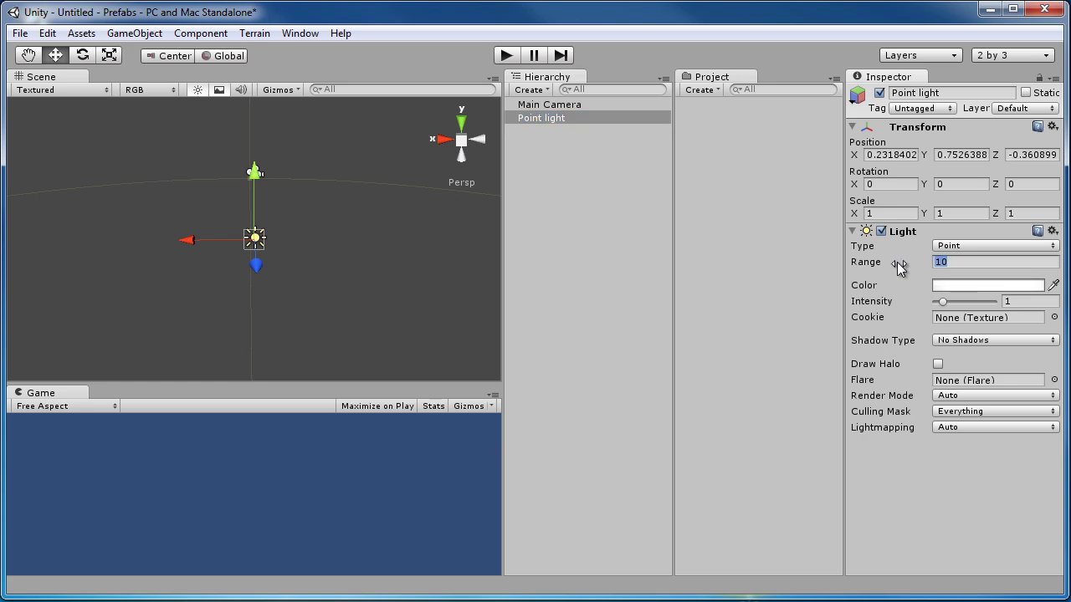
text(2.8546)
key(Return)
click(965, 286)
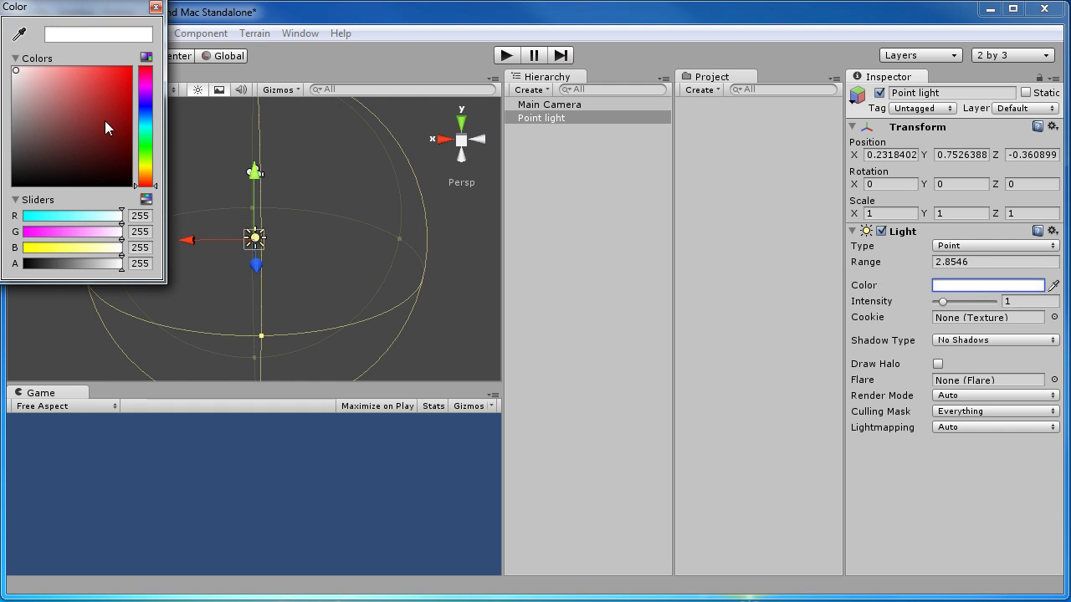
drag(85, 115, 131, 67)
click(156, 7)
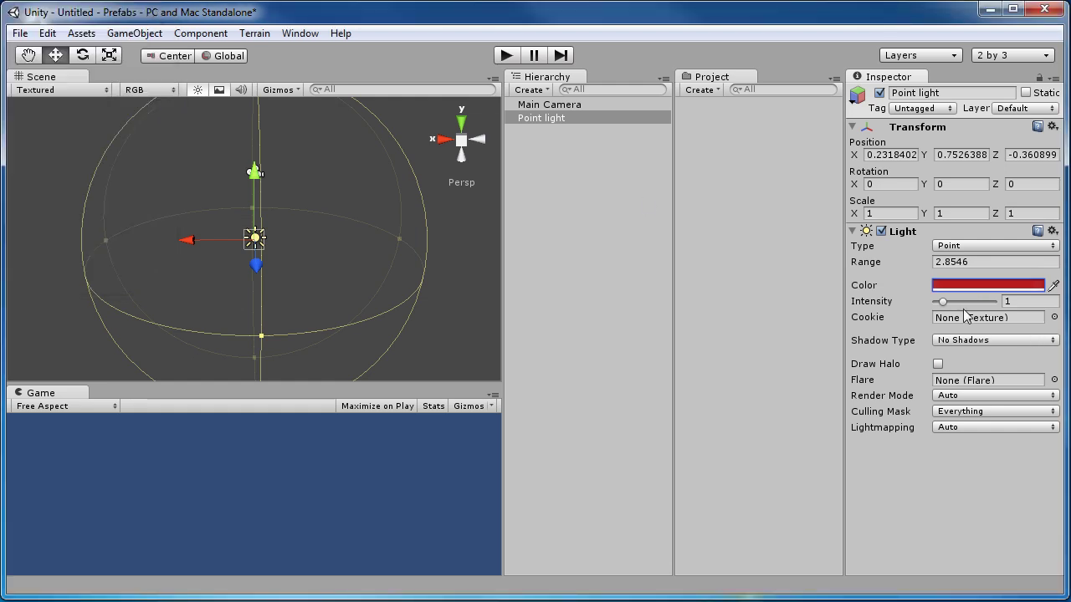
drag(944, 301, 947, 302)
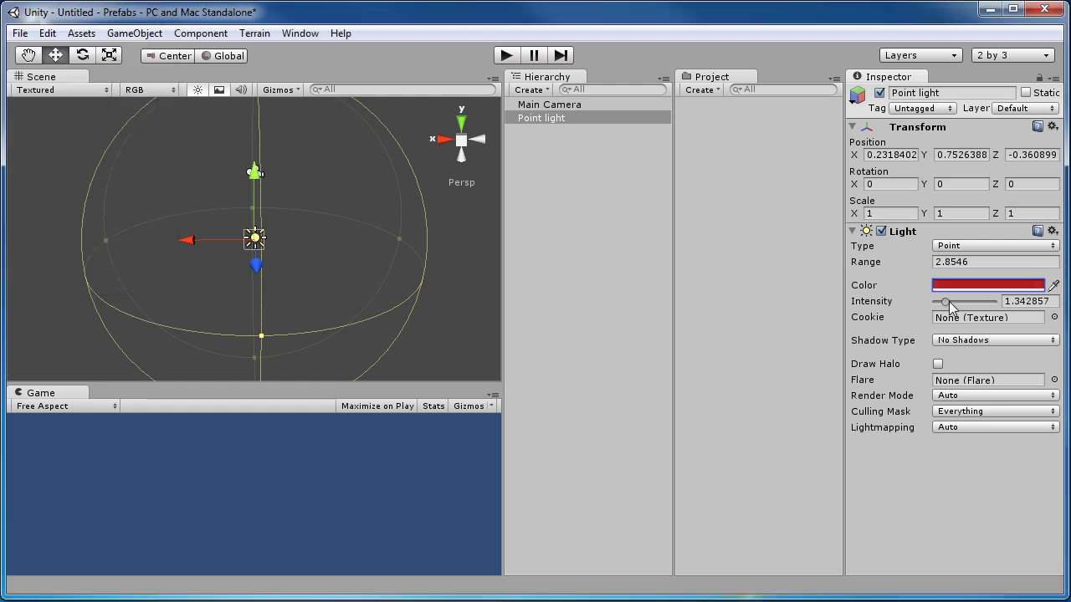
- Add a plane beneath the light and orbit the view across the red-lit plane
click(126, 33)
mouse_move(201, 72)
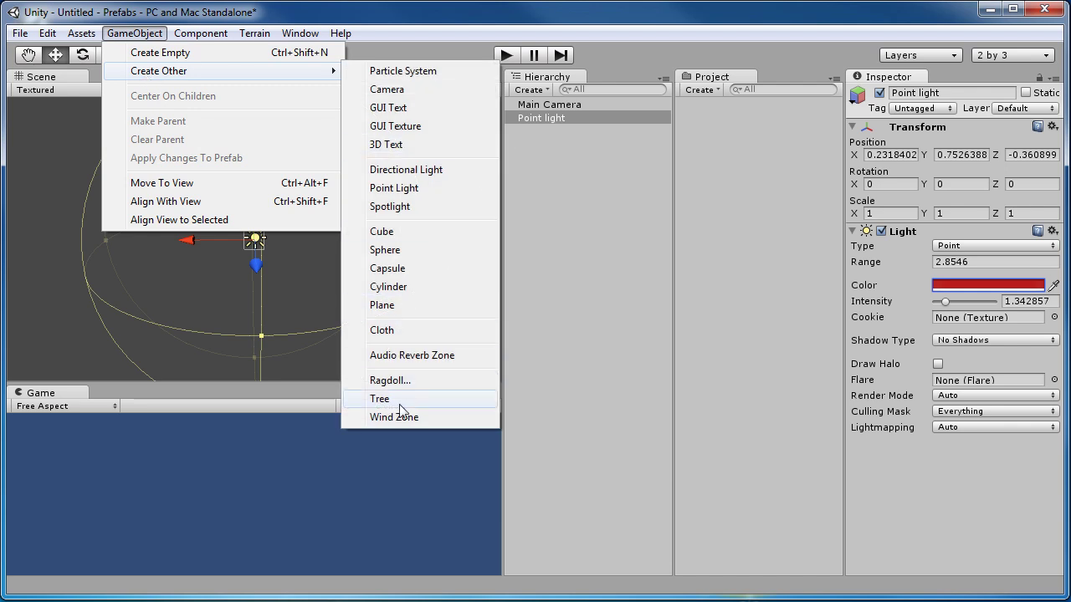
click(404, 306)
drag(251, 192, 298, 169)
click(297, 169)
scroll(257, 265, up, 3)
alt+drag(264, 264, 190, 304)
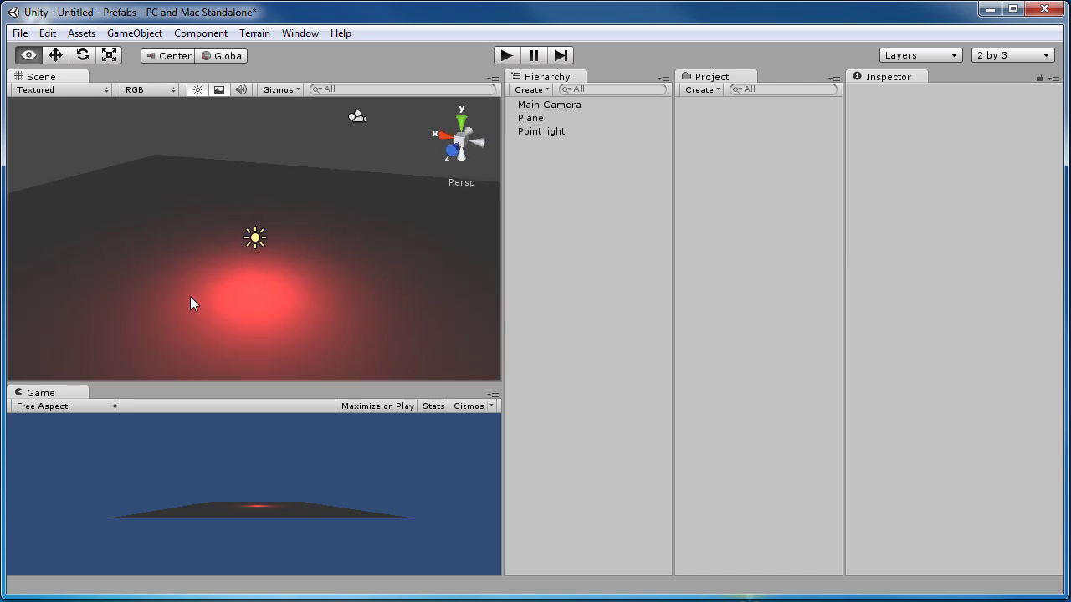
click(253, 238)
alt+drag(254, 238, 393, 263)
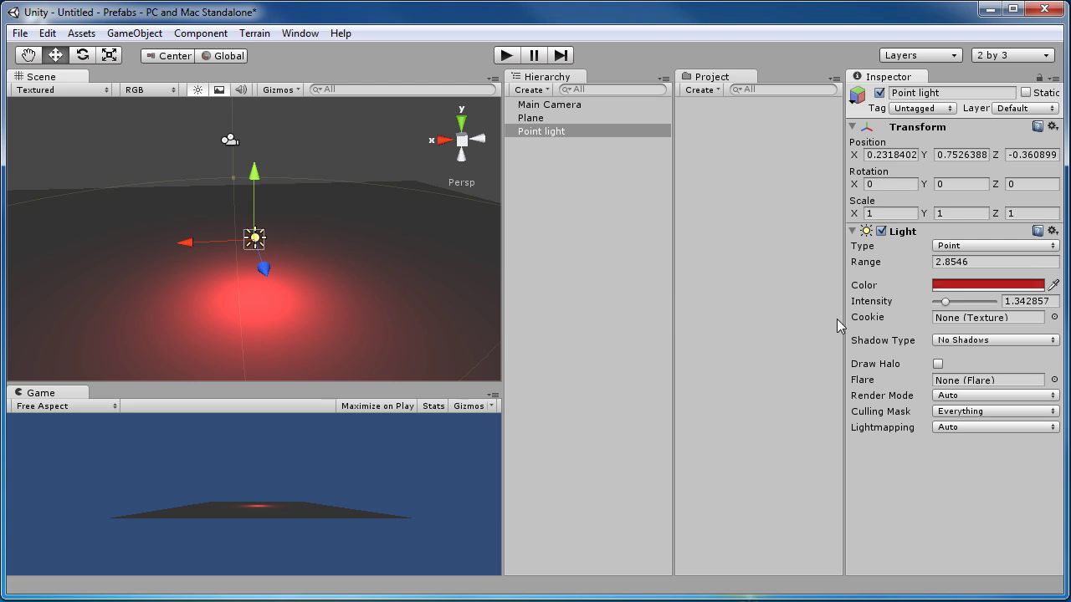
click(135, 34)
mouse_move(168, 72)
click(513, 22)
click(563, 148)
click(556, 130)
key(ctrl+d)
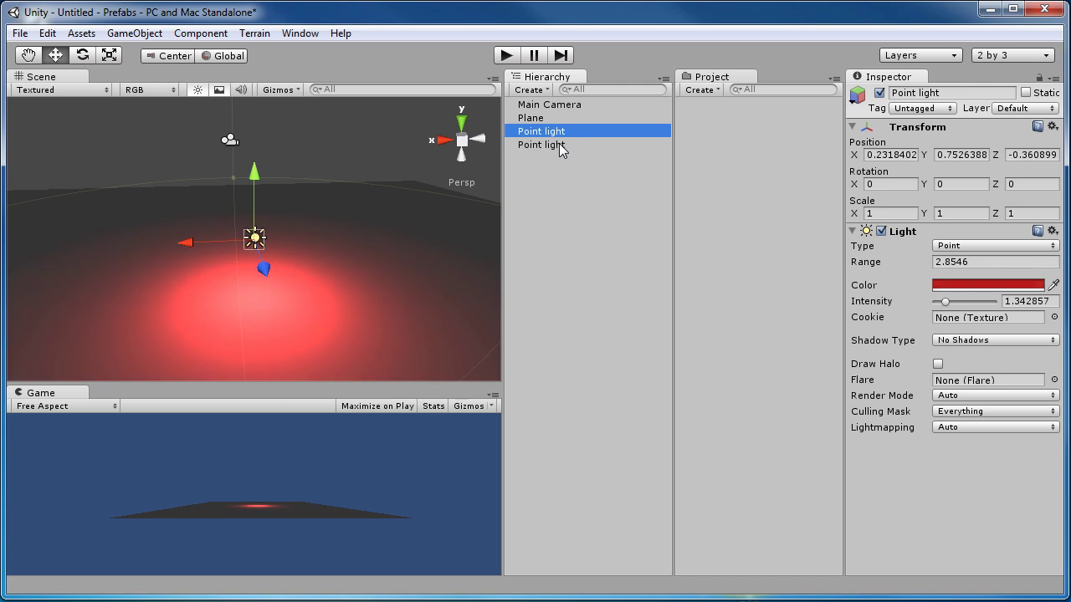
drag(210, 243, 97, 246)
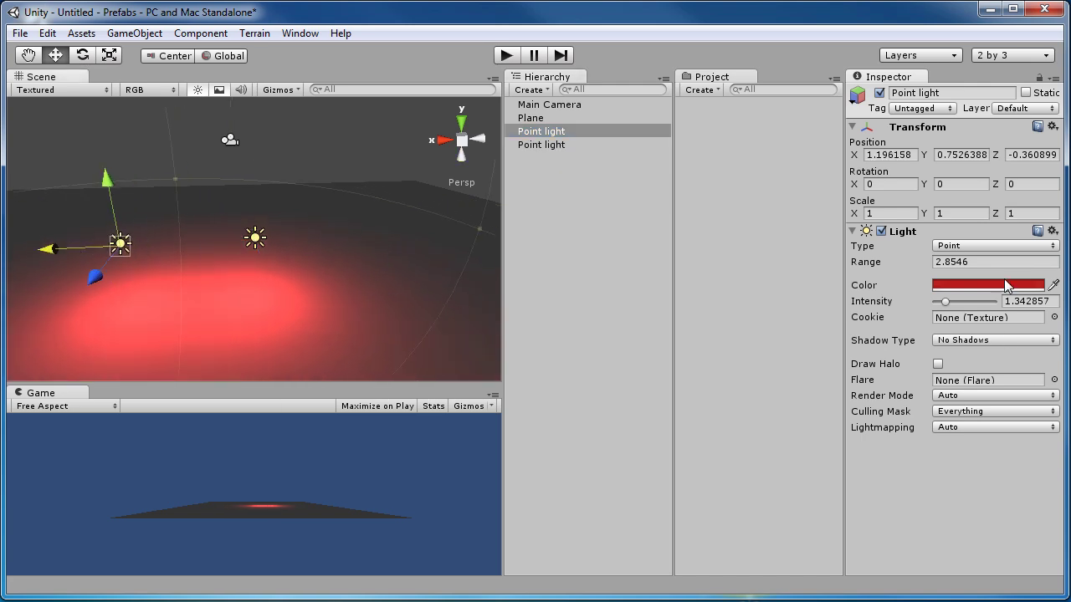
alt+drag(494, 194, 210, 186)
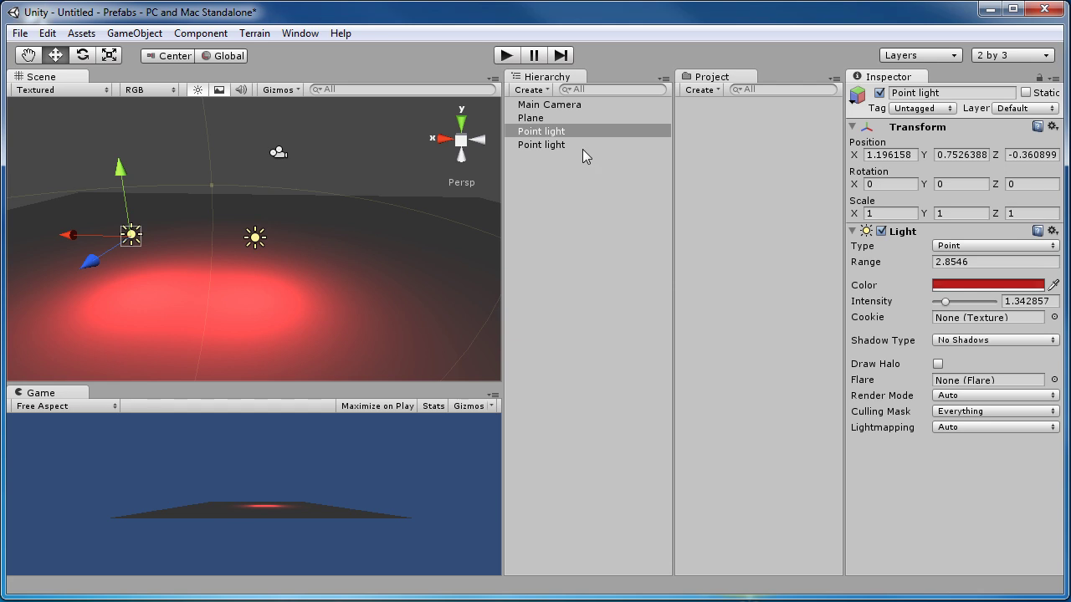
click(123, 238)
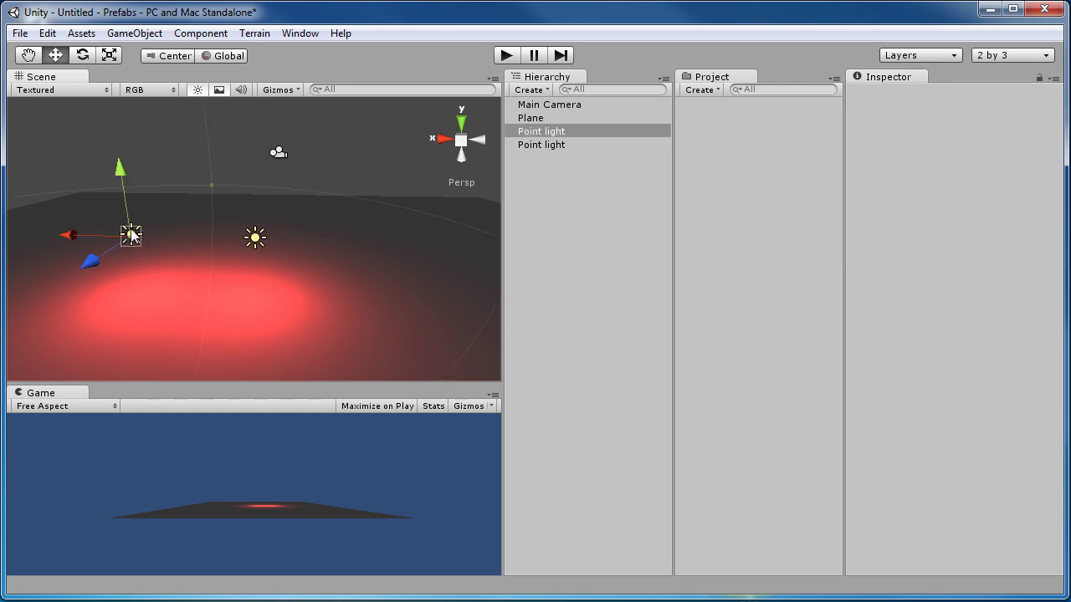
click(134, 235)
key(Delete)
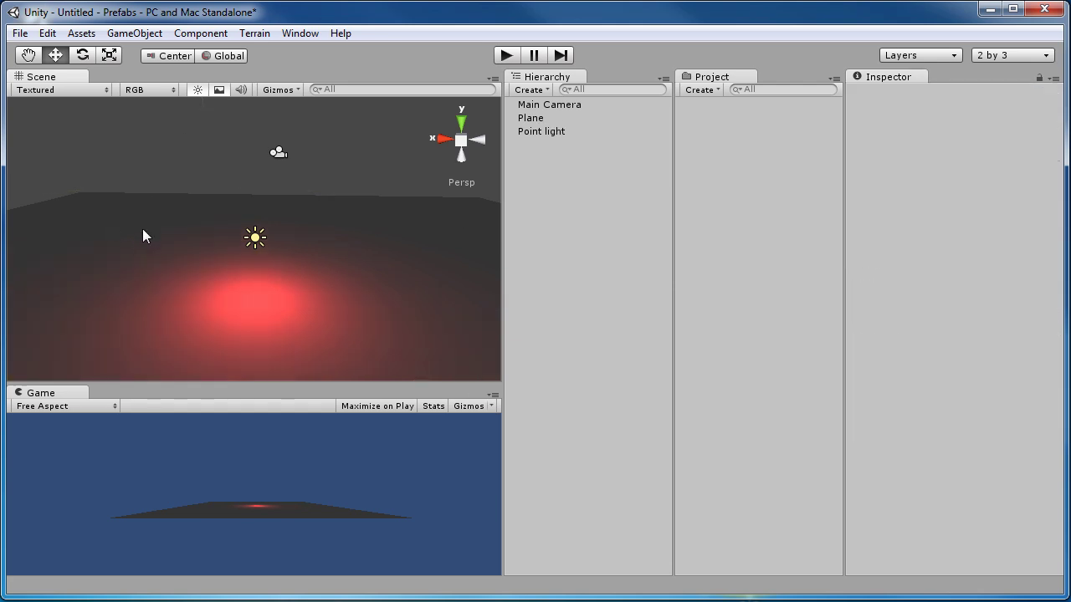
- Make a prefab asset from the Point light and rename it SuperSpecialLightPrefab
click(523, 131)
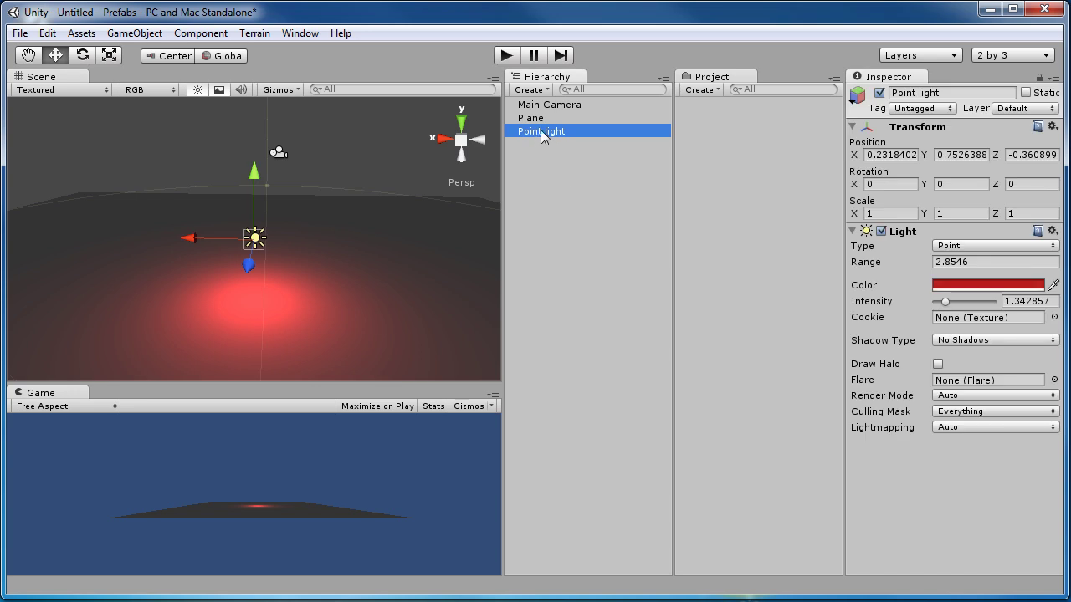
drag(539, 131, 751, 174)
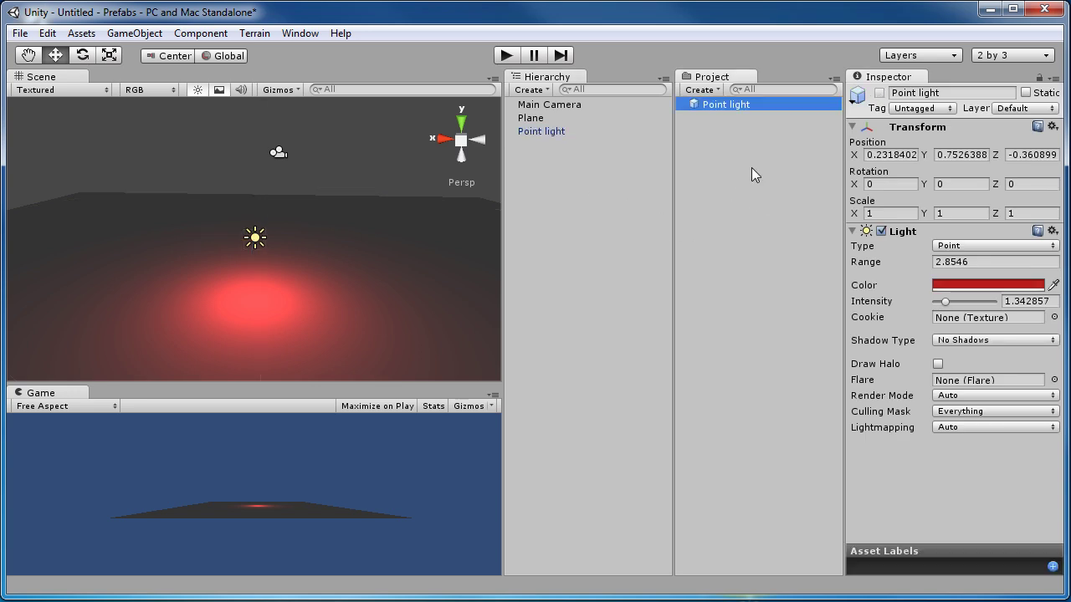
click(743, 107)
click(744, 103)
text(Point)
key(BackSpace)
key(BackSpace)
key(BackSpace)
key(BackSpace)
key(BackSpace)
text(SuperSP)
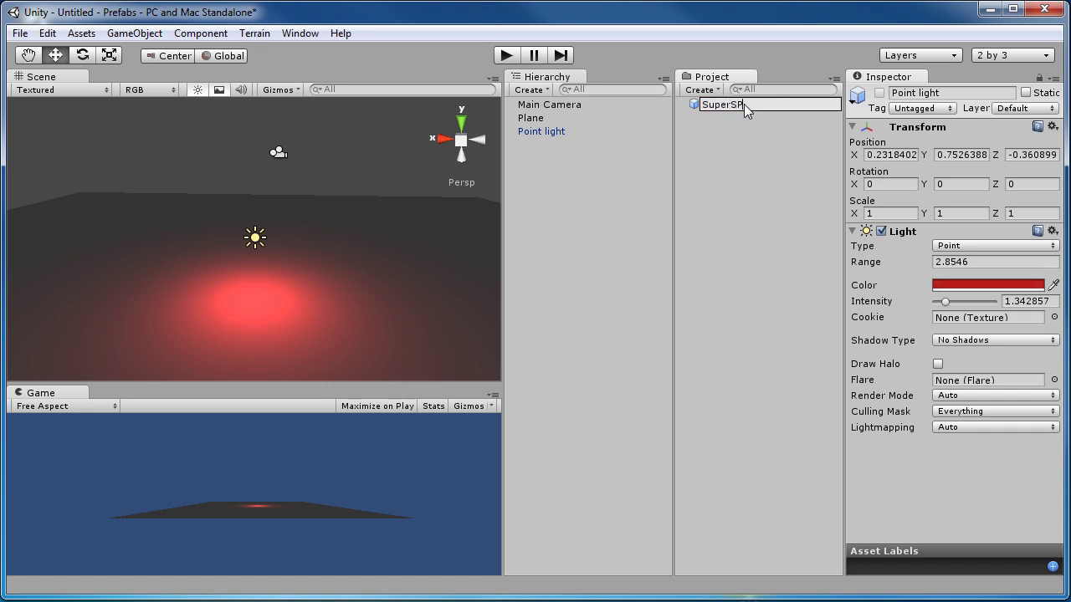
text(e)
key(BackSpace)
key(BackSpace)
text(pecialLightPrefab)
key(Return)
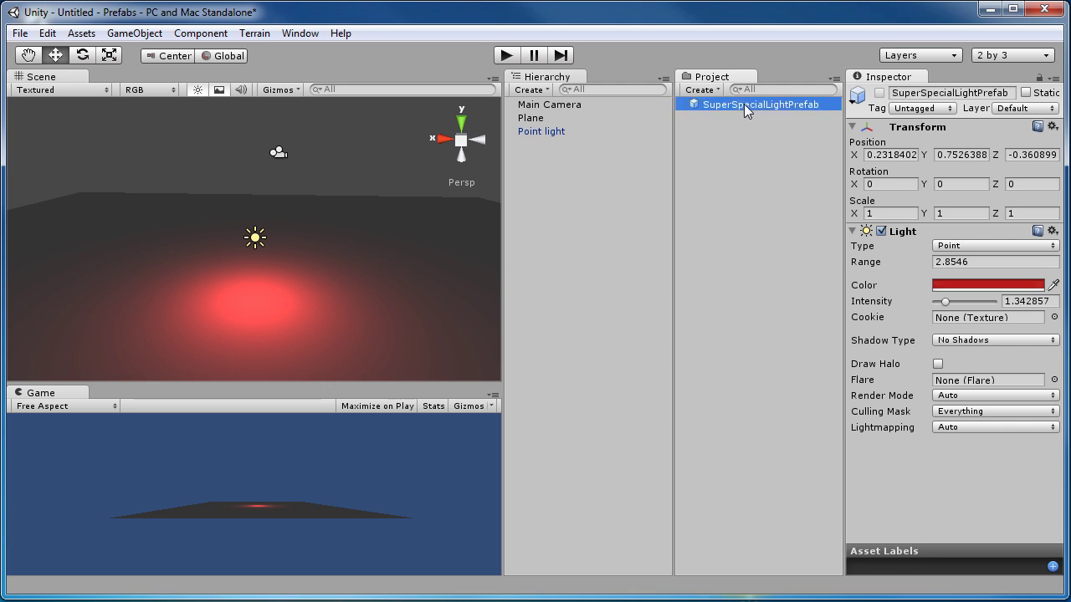
click(725, 152)
- Place a SuperSpecialLightPrefab instance in the scene and shift it along X
click(746, 105)
drag(781, 103, 595, 256)
key(f)
drag(181, 231, 103, 235)
- Add a second prefab instance, duplicate the first, and move the copy along Z and X
drag(768, 104, 384, 305)
click(572, 206)
click(577, 145)
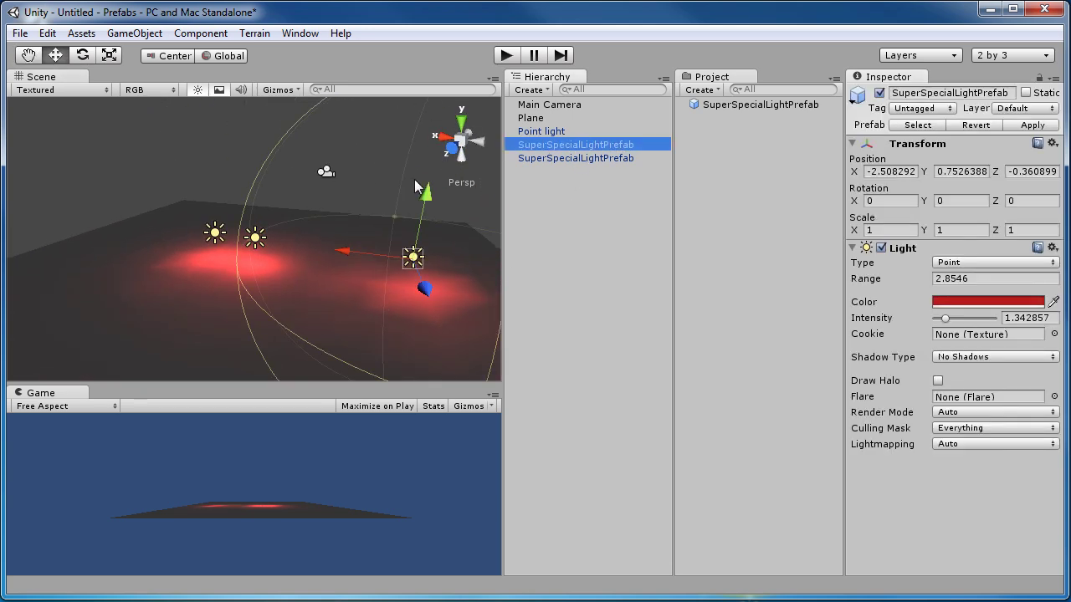
key(ctrl+d)
alt+drag(375, 274, 276, 287)
drag(247, 254, 336, 294)
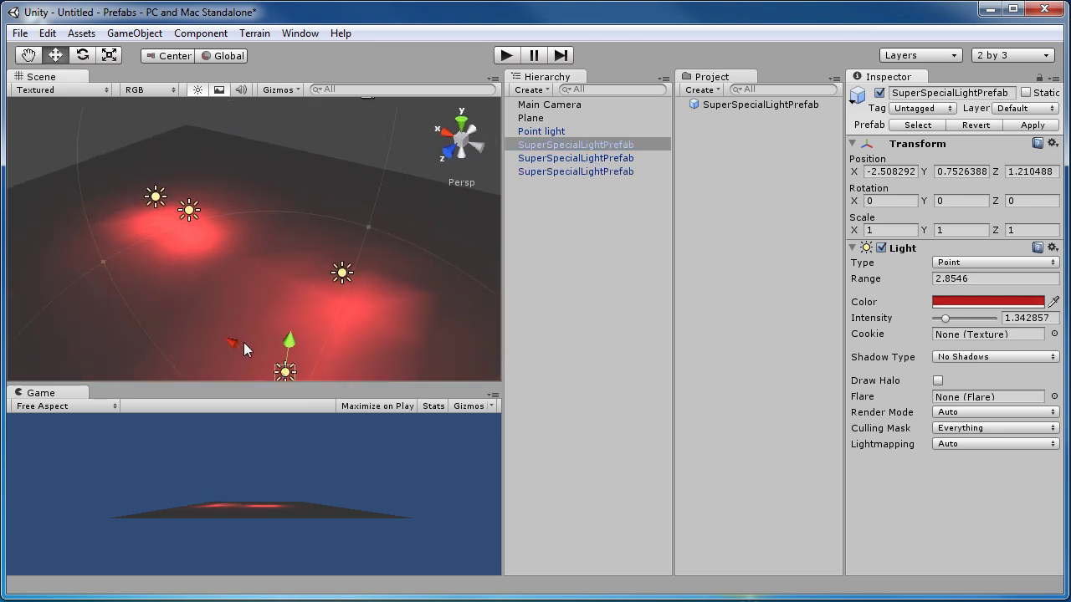
drag(241, 344, 27, 224)
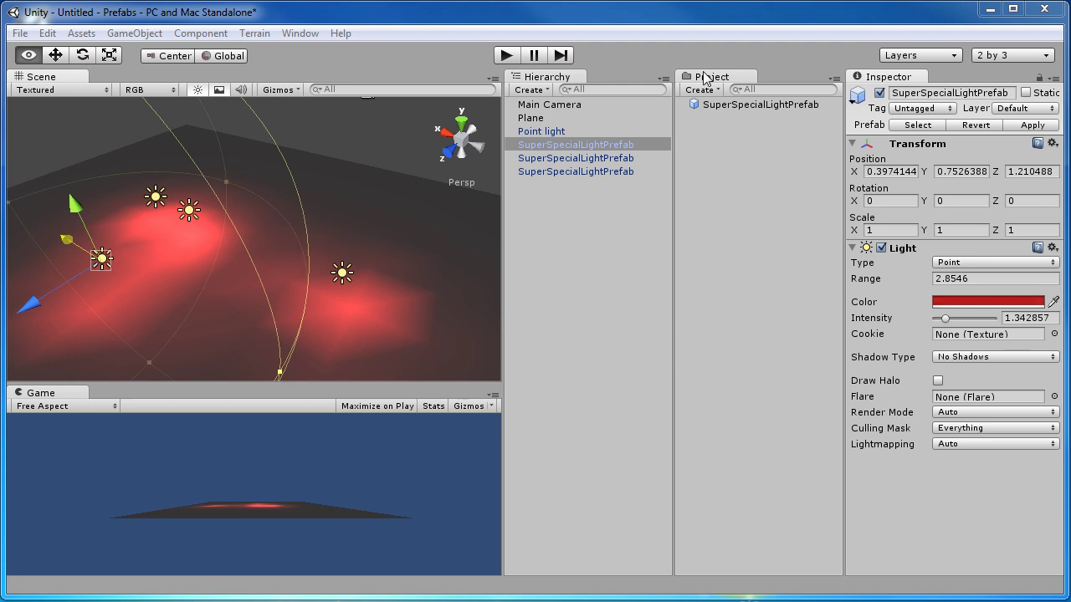
alt+drag(233, 262, 594, 203)
- Select the prefab instances, Point light, Plane and Main Camera in turn in the Hierarchy
click(550, 164)
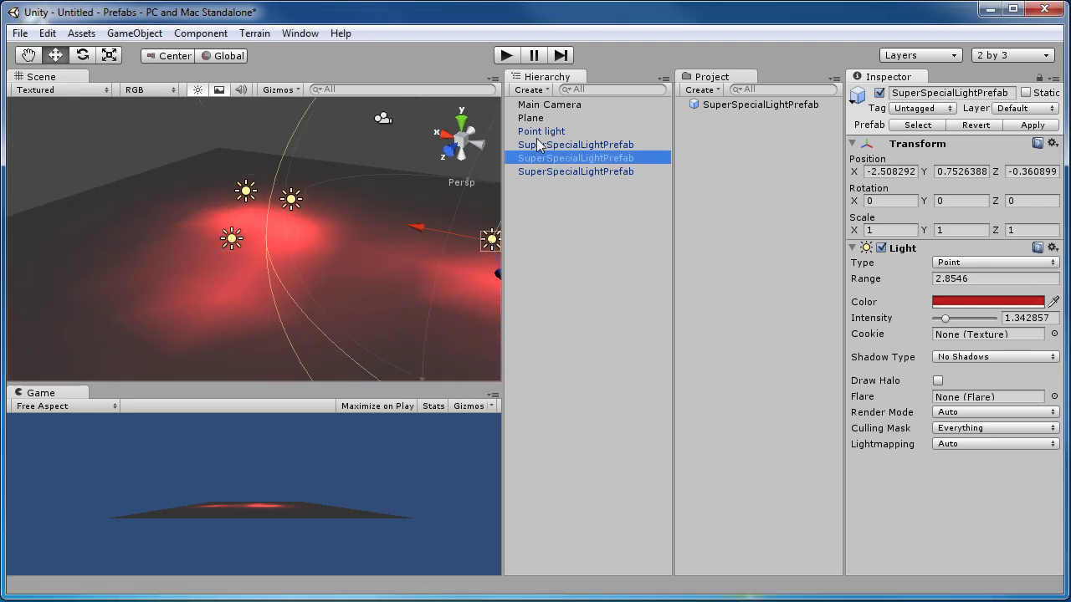
click(540, 132)
click(533, 119)
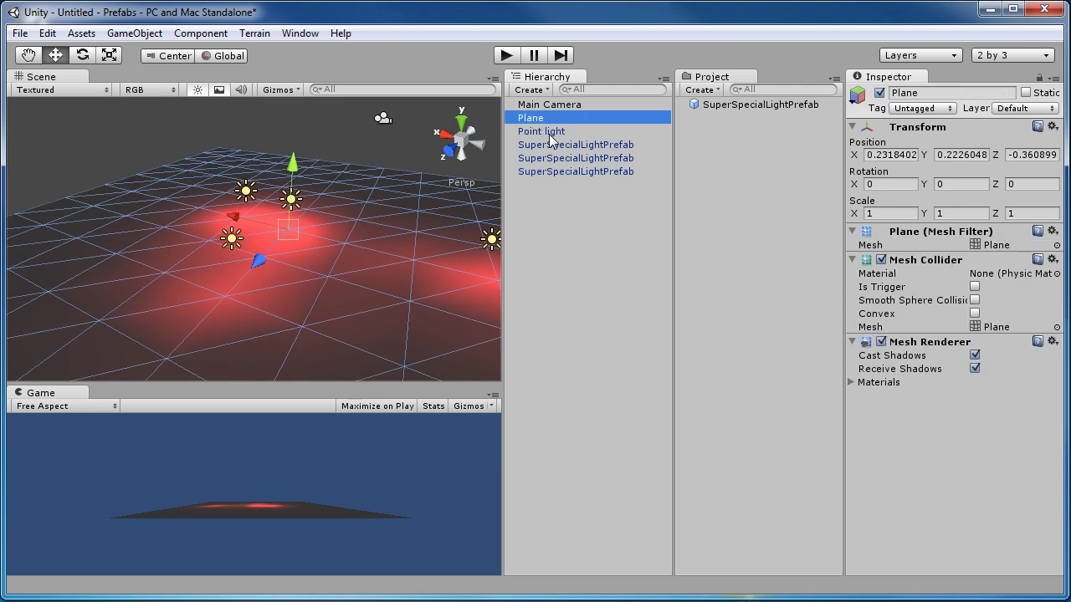
click(550, 145)
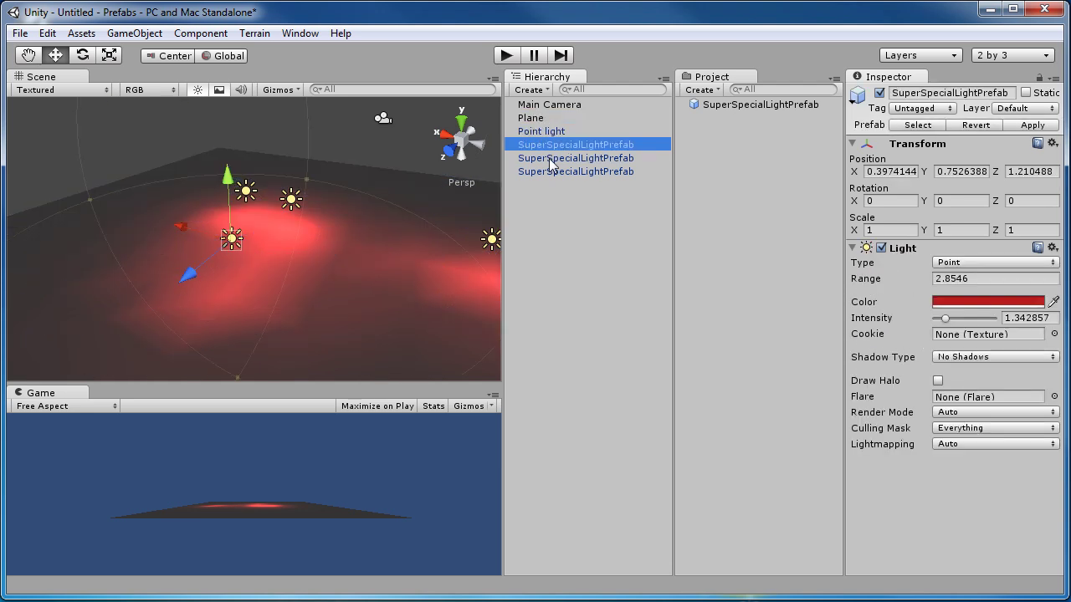
click(544, 132)
click(554, 106)
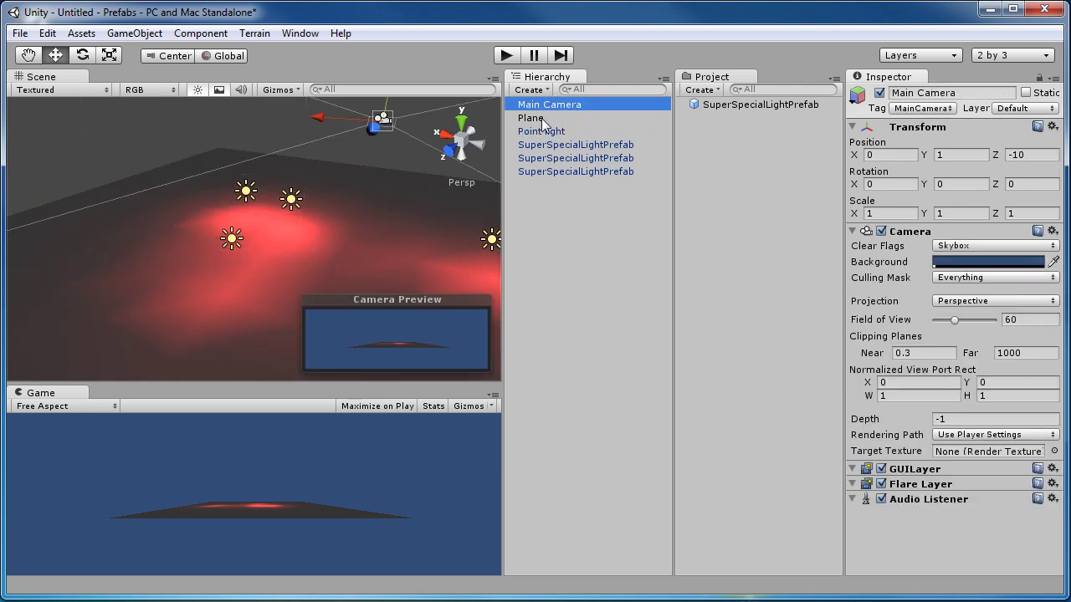
click(544, 132)
click(551, 145)
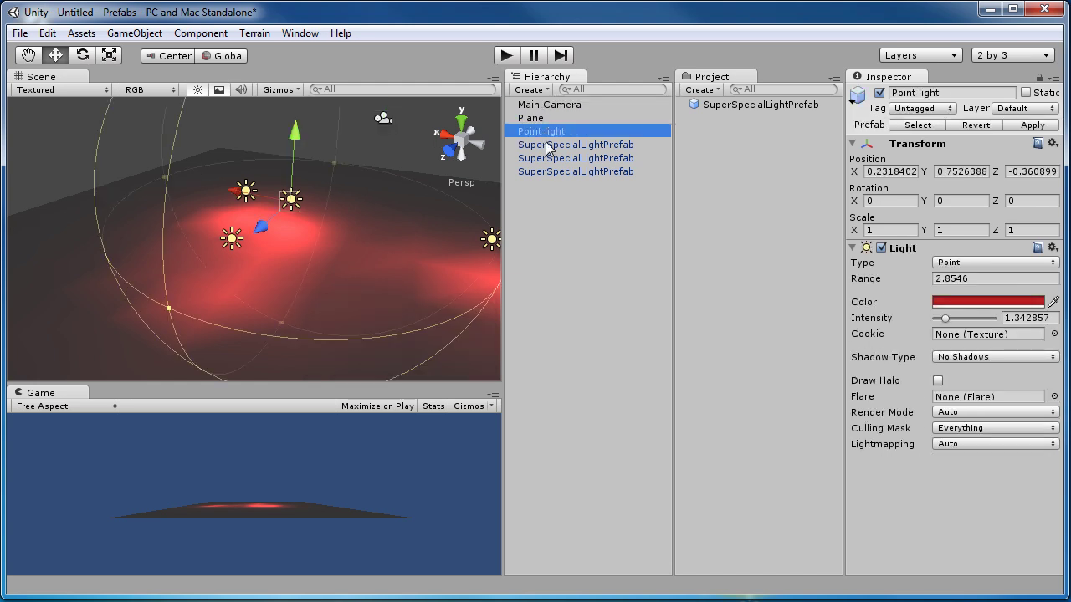
- Nudge the first instance along Z and move the third to X 1.997725, Z -2.046753
alt+drag(485, 251, 418, 252)
drag(315, 286, 330, 304)
click(235, 195)
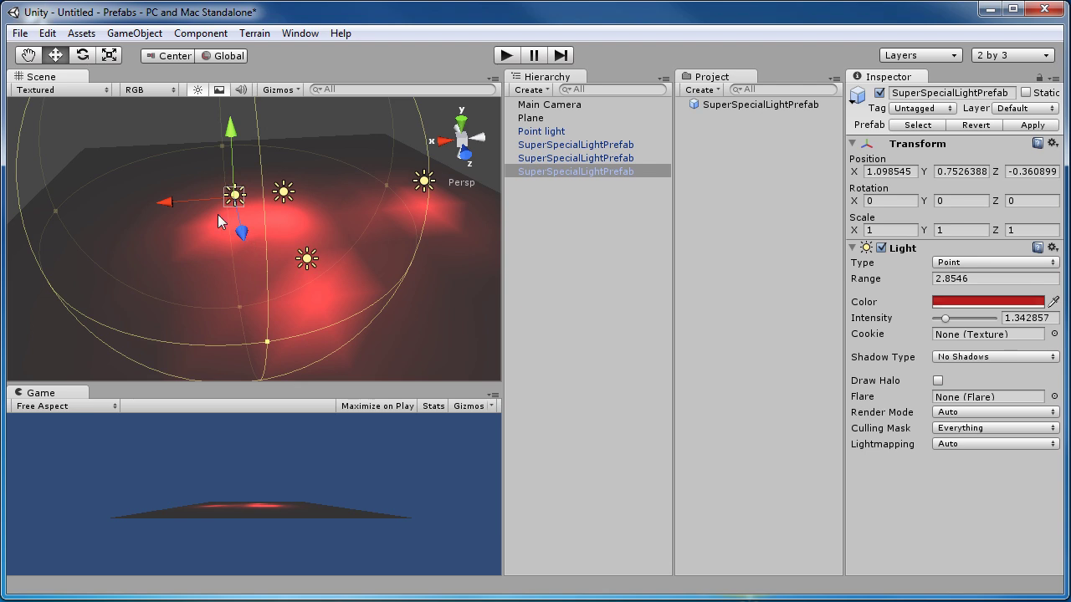
drag(177, 204, 126, 207)
drag(179, 240, 306, 296)
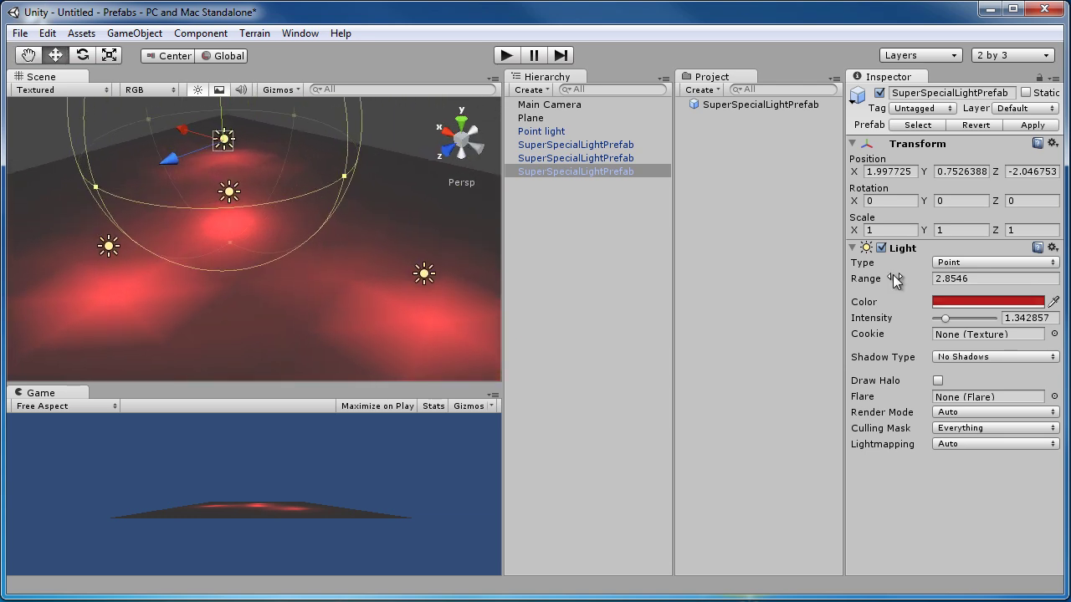
scroll(253, 239, up, 2)
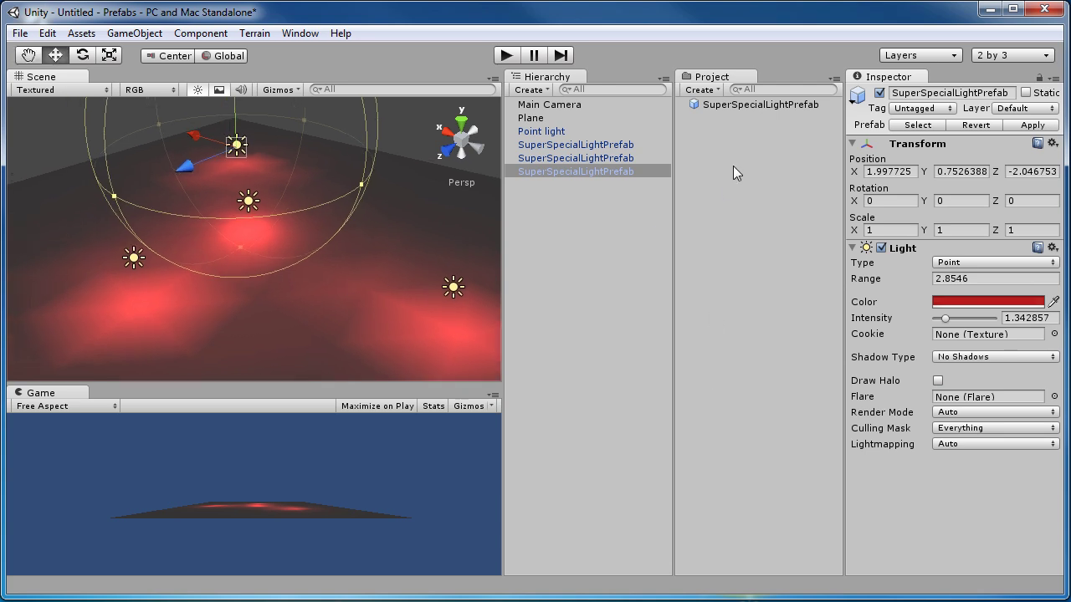
- Change the SuperSpecialLightPrefab light colour to green
click(768, 105)
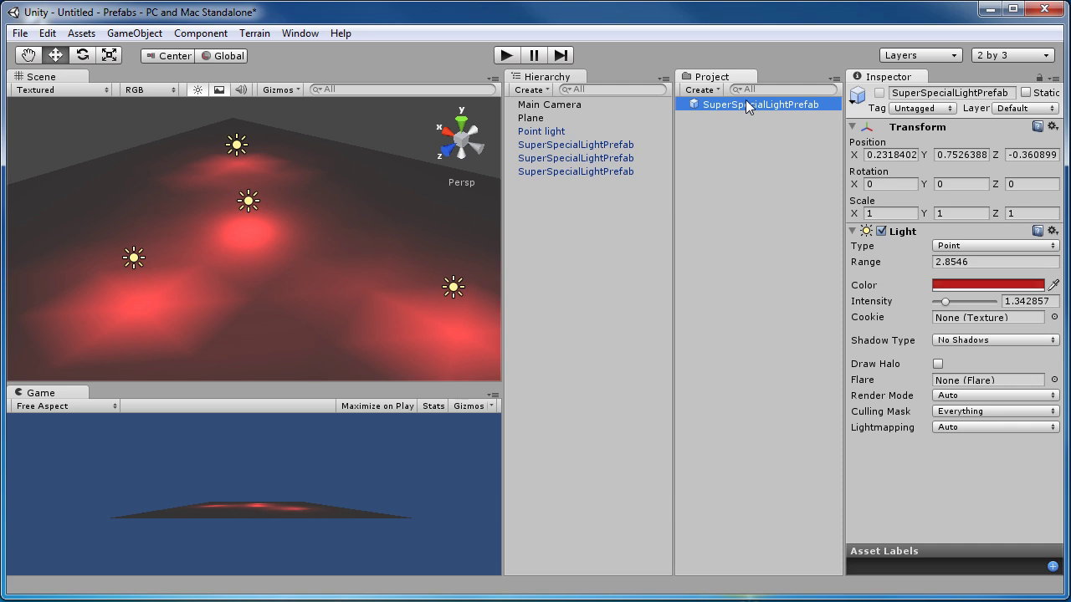
click(998, 290)
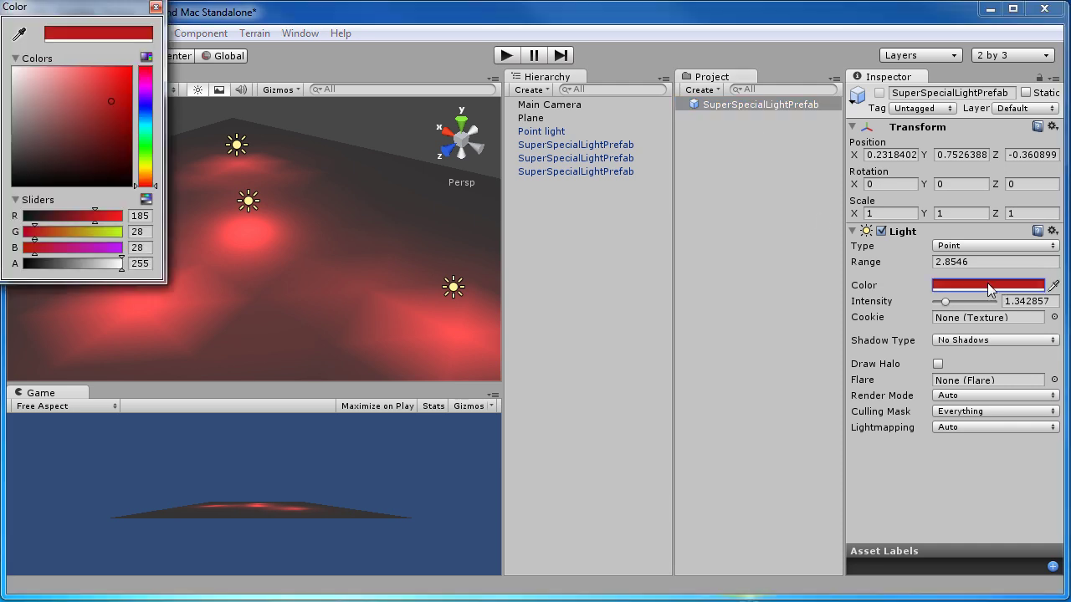
click(146, 142)
click(112, 116)
drag(112, 115, 67, 123)
drag(88, 6, 797, 122)
click(796, 214)
click(867, 126)
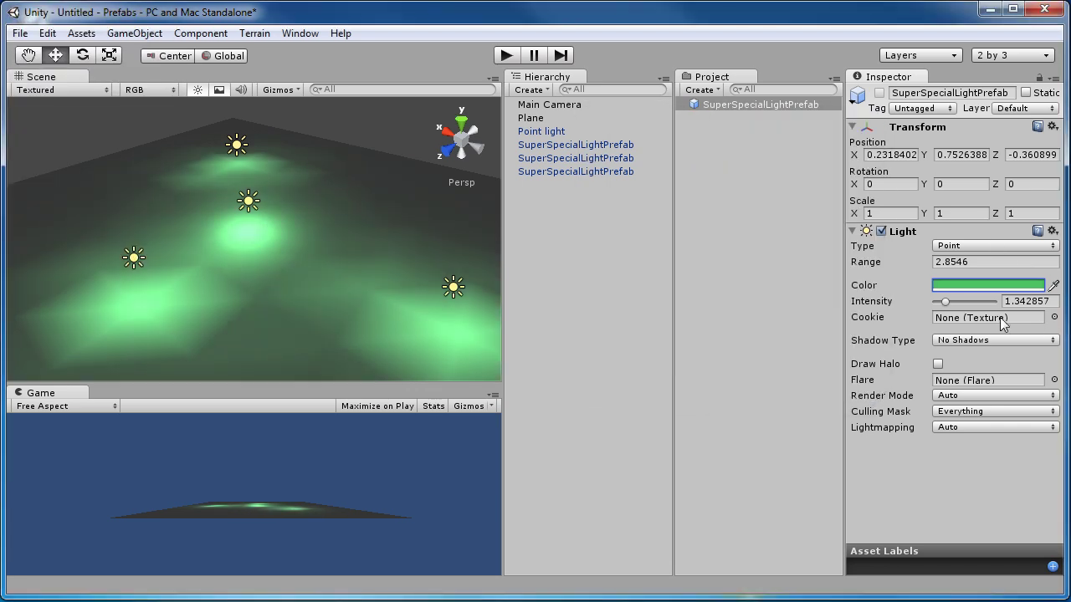
- Set the prefab light intensity to 1.8 and render mode to Important
drag(946, 301, 949, 302)
click(978, 395)
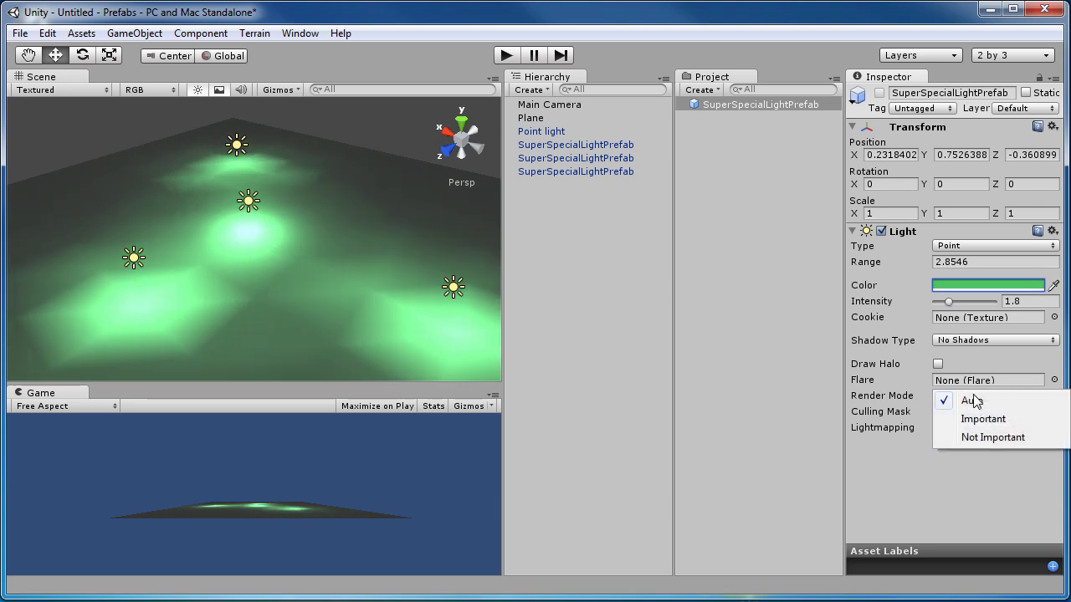
click(972, 418)
alt+drag(280, 241, 636, 234)
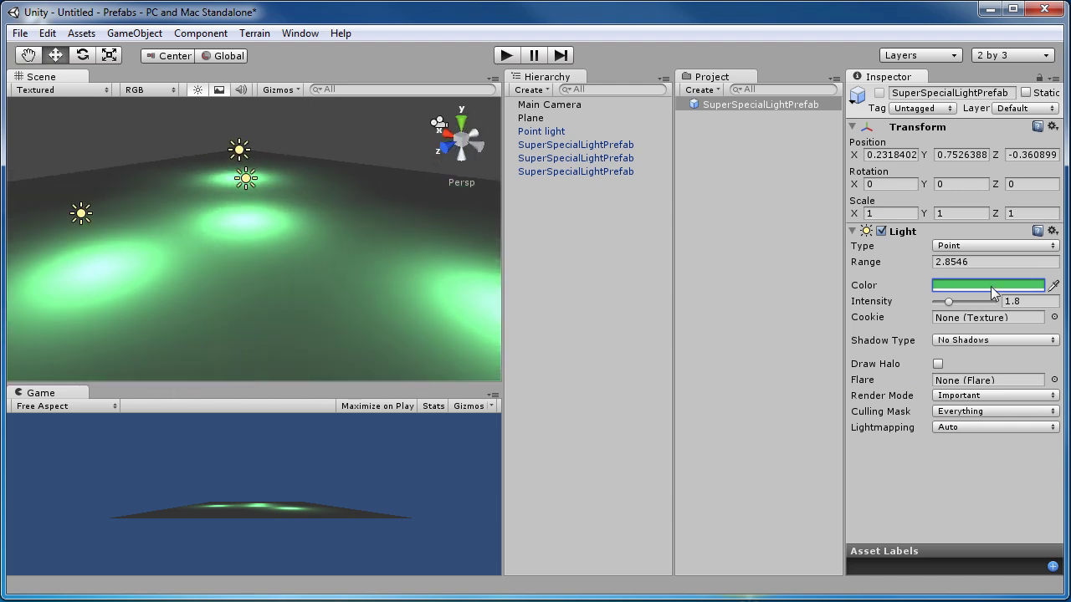
- Tone the prefab's green colour down to a pale, dim greenish grey
click(993, 286)
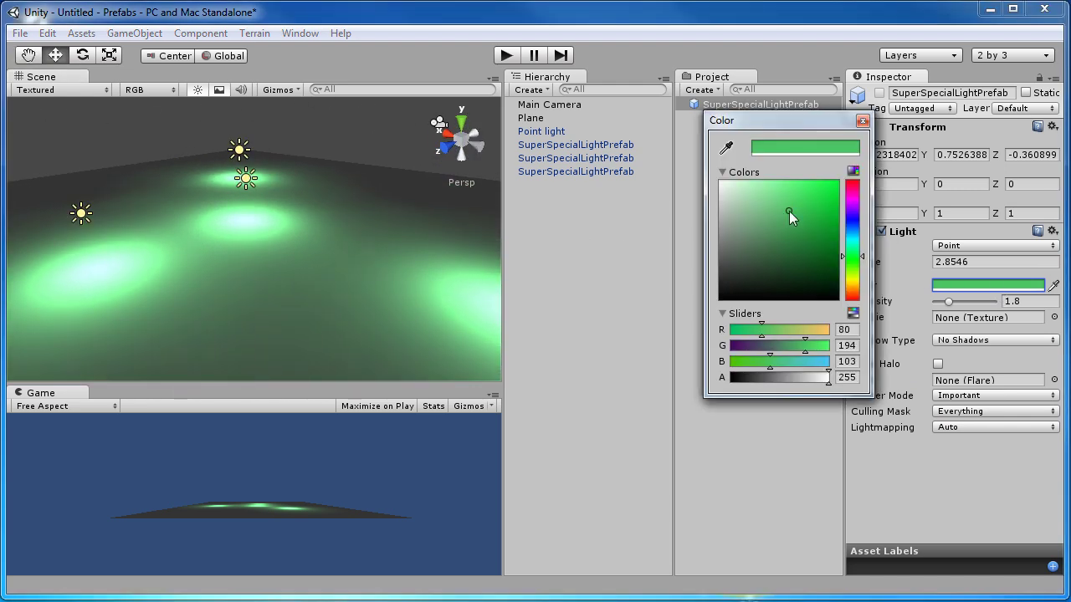
mouse_move(783, 212)
mouse_down()
mouse_move(751, 216)
mouse_move(766, 217)
mouse_up()
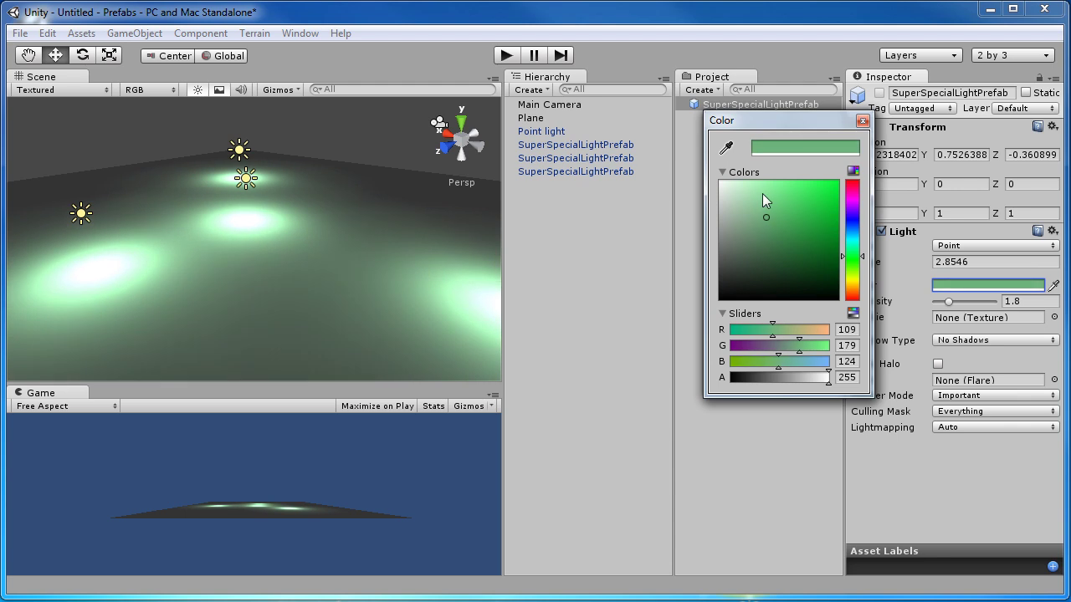
drag(768, 216, 746, 256)
click(863, 121)
alt+drag(317, 218, 251, 256)
scroll(235, 240, up, 2)
- Select the Point light instance and override its intensity to 5
click(237, 191)
alt+drag(179, 251, 234, 291)
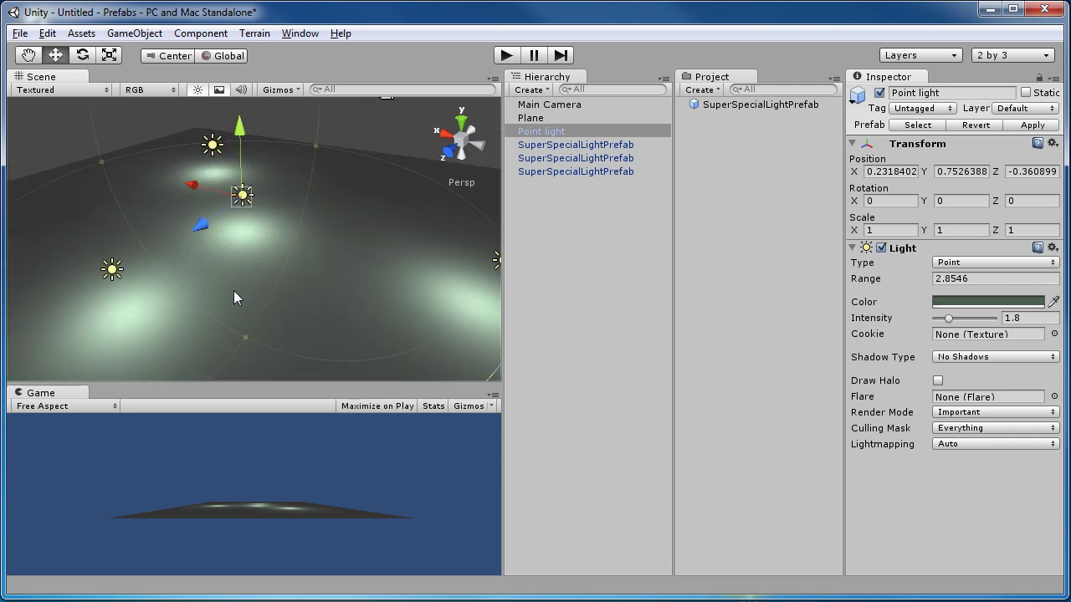
click(949, 320)
drag(950, 322, 973, 323)
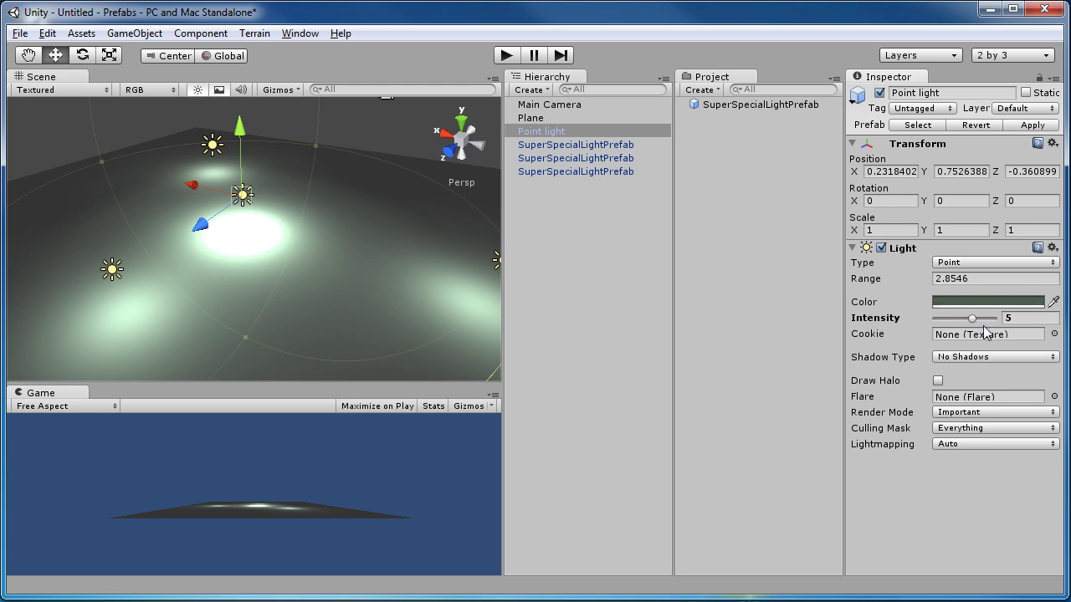
alt+drag(375, 318, 180, 247)
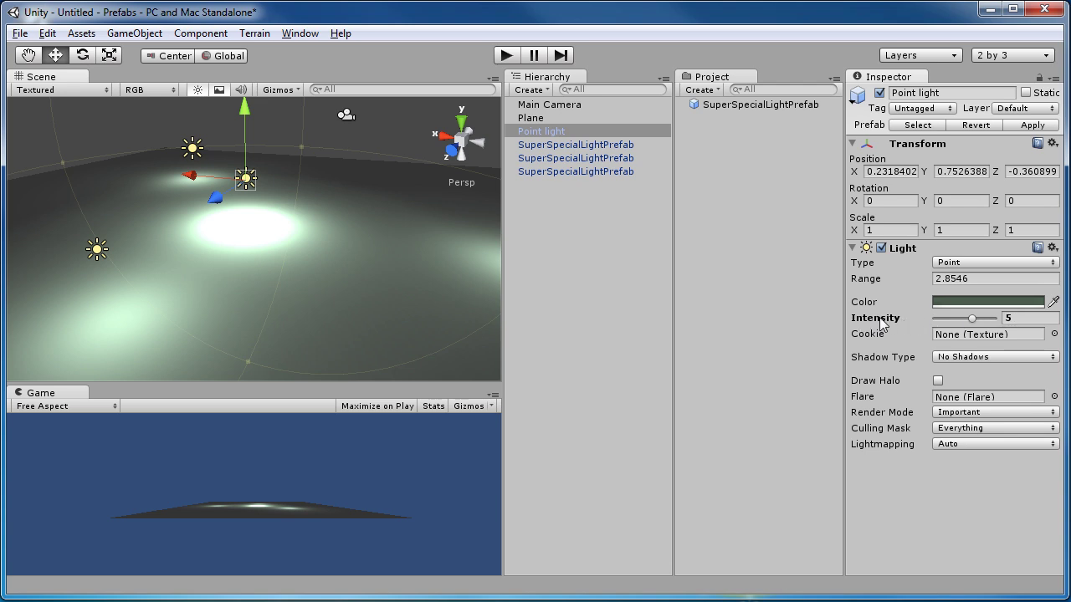
alt+drag(276, 244, 192, 236)
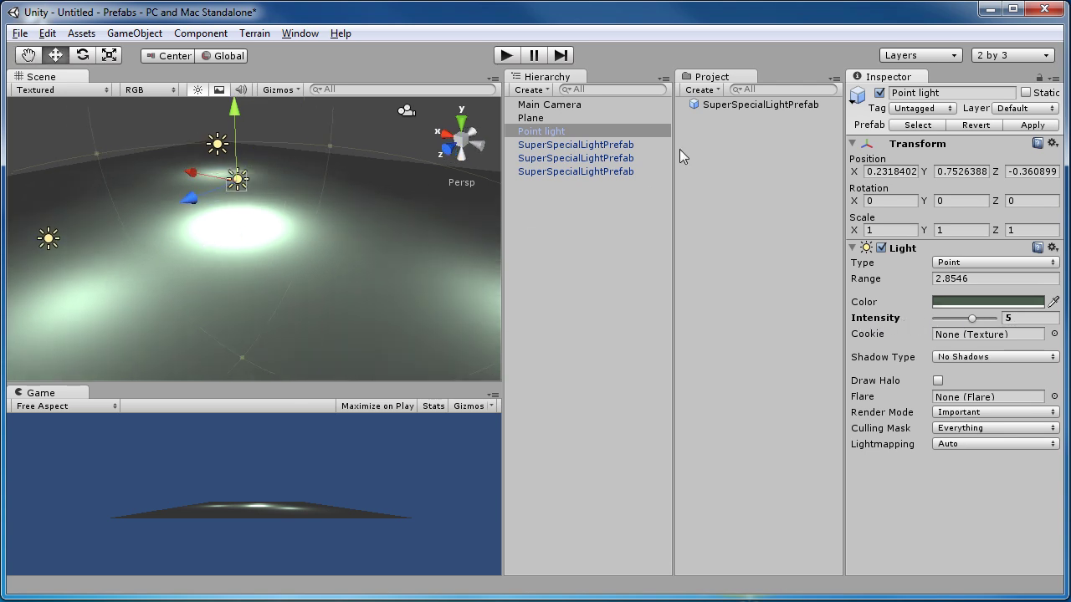
- Set the prefab light colour to orange-brown (152, 85, 32) and intensity to 2.714286
click(754, 104)
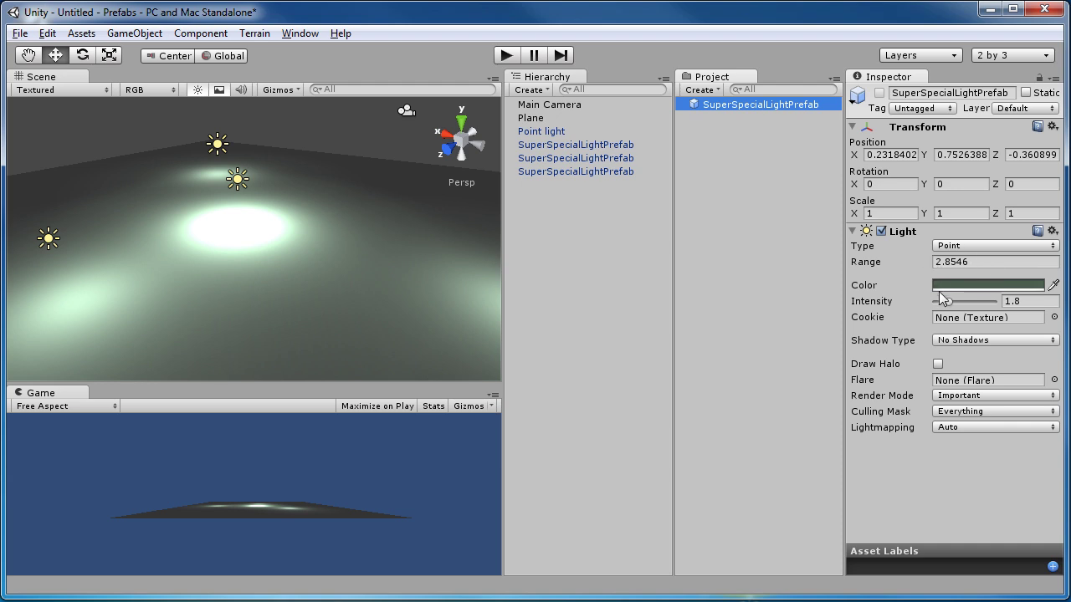
mouse_move(949, 302)
mouse_down()
mouse_move(951, 315)
mouse_move(966, 318)
mouse_move(950, 320)
mouse_move(987, 326)
mouse_move(951, 327)
mouse_move(955, 319)
mouse_up()
click(968, 286)
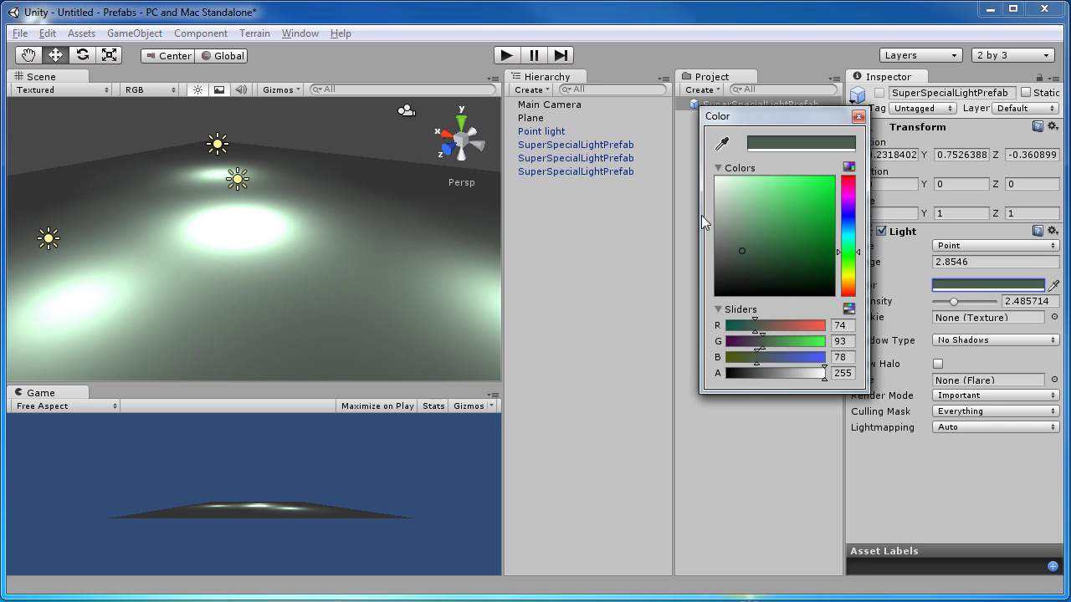
click(851, 288)
drag(741, 251, 799, 243)
click(857, 117)
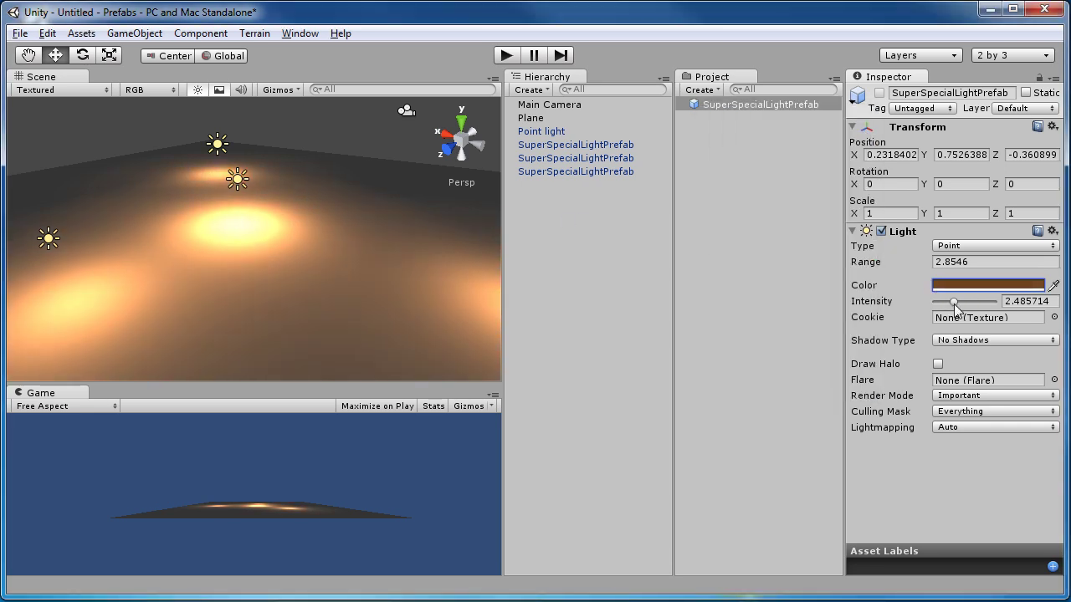
mouse_move(954, 303)
mouse_down()
mouse_move(943, 304)
mouse_move(957, 308)
mouse_up()
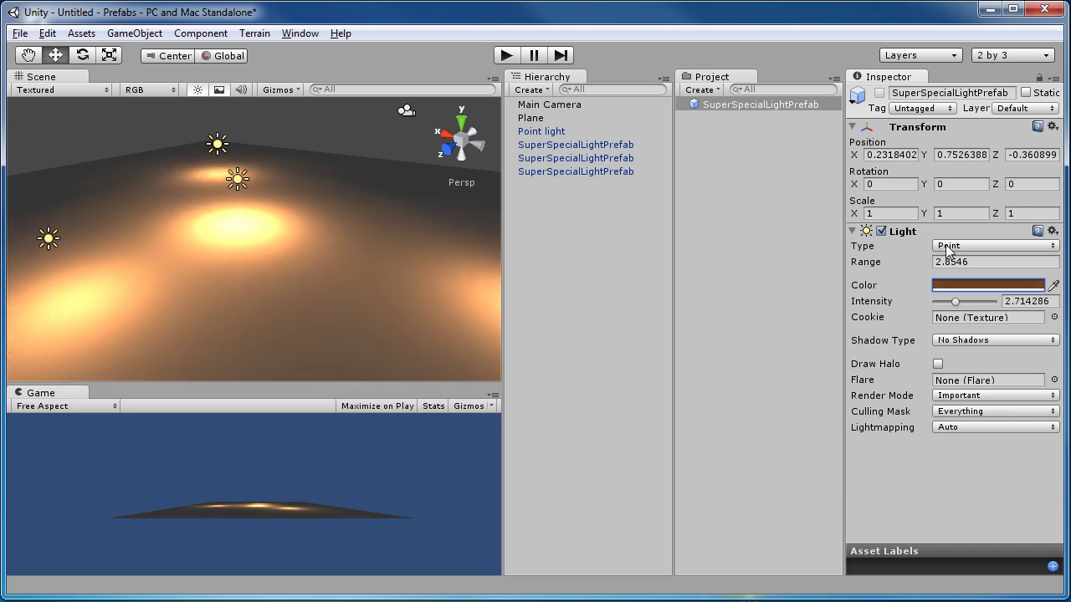
click(578, 158)
- Check each prefab instance, then lower the Point light's intensity override from 5 to 2.6
click(589, 171)
click(597, 144)
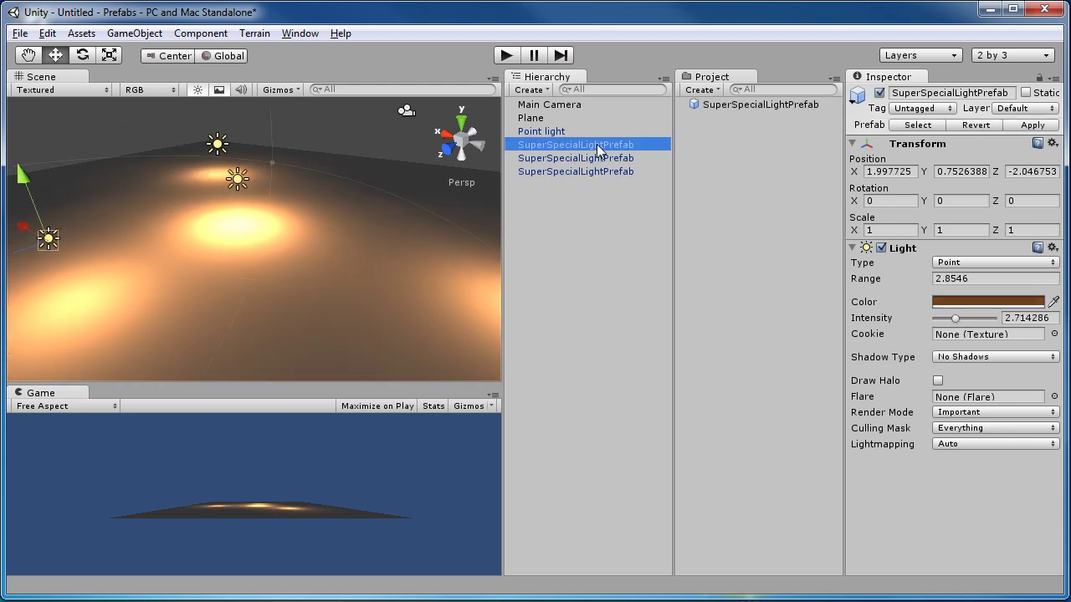
click(583, 159)
click(584, 171)
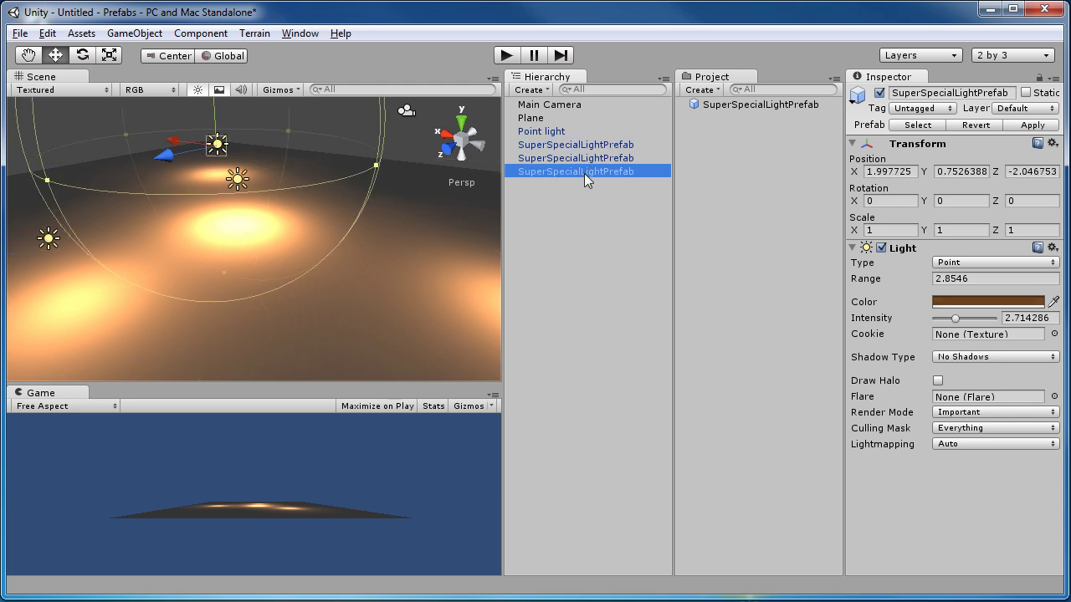
click(553, 131)
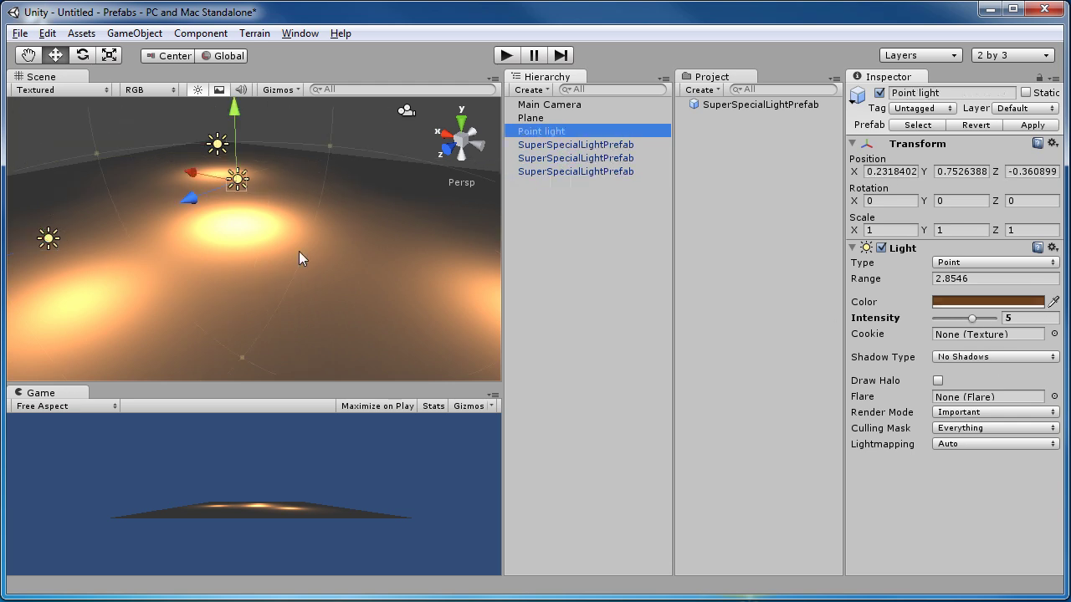
alt+drag(332, 266, 583, 338)
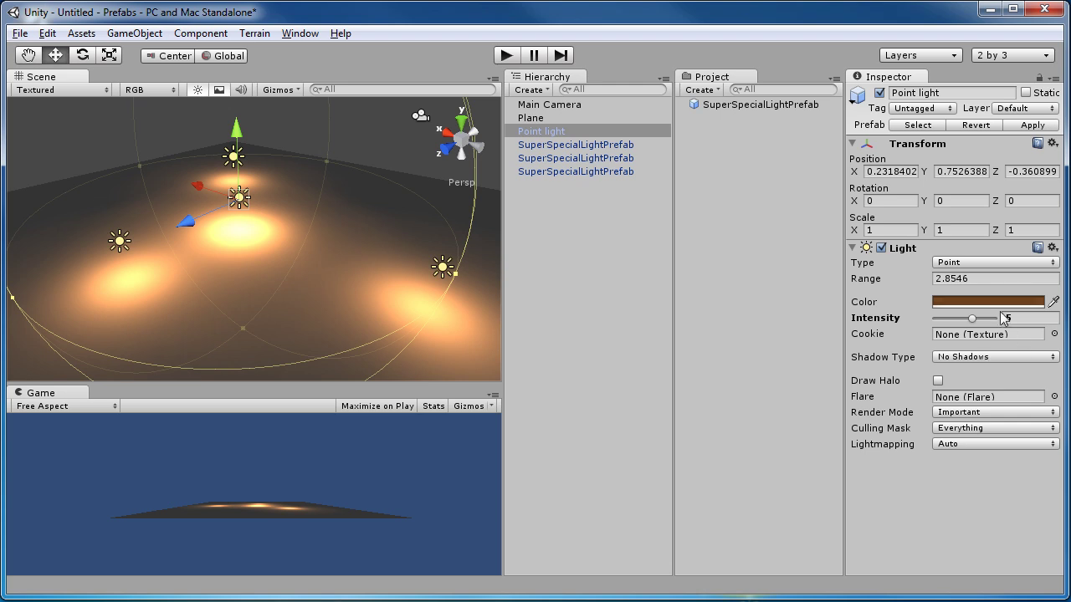
alt+drag(335, 272, 272, 248)
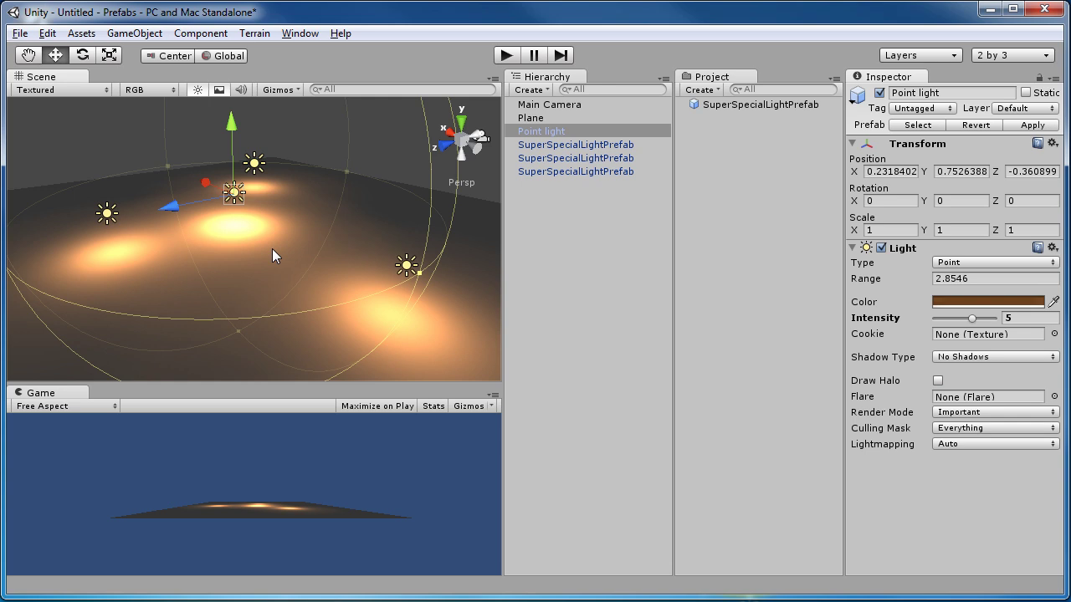
alt+drag(194, 240, 244, 277)
alt+drag(375, 252, 215, 236)
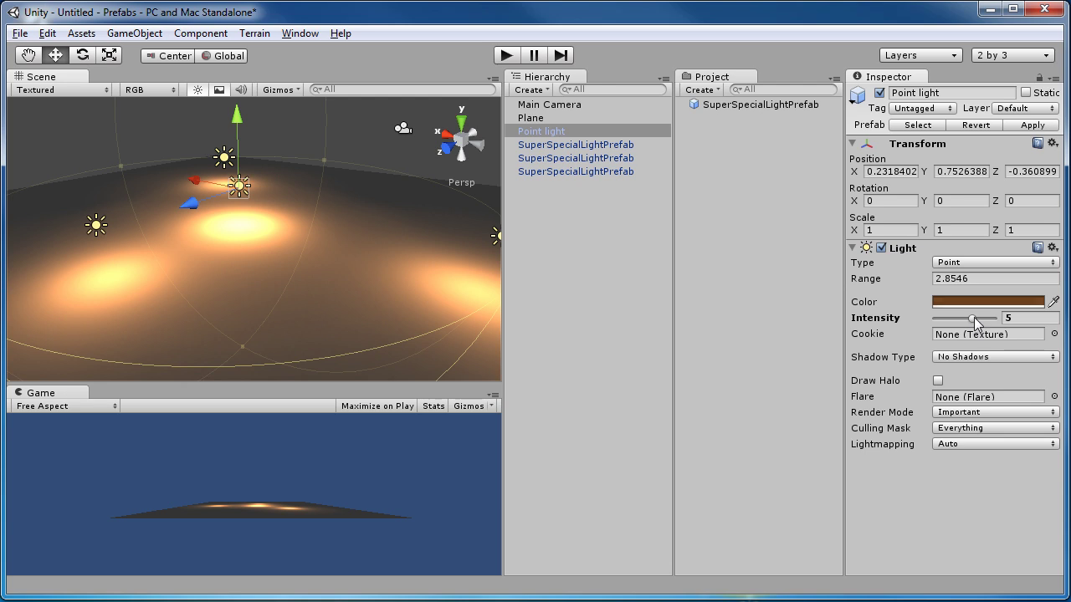
drag(972, 319, 955, 325)
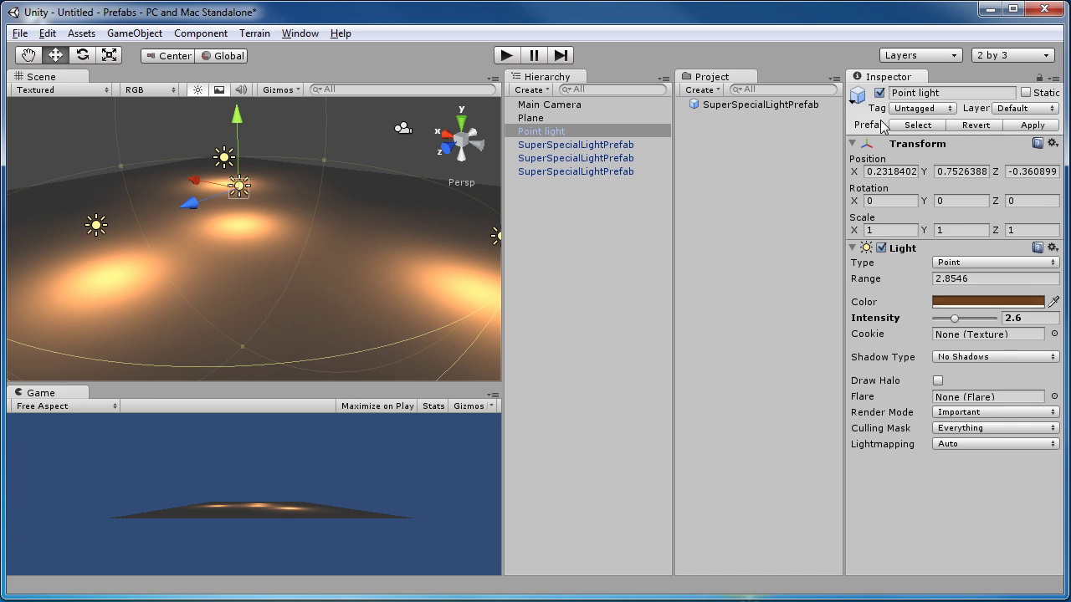
- Revert the Point light's intensity override and raise the prefab intensity to 4.428571
click(984, 127)
alt+drag(350, 220, 275, 242)
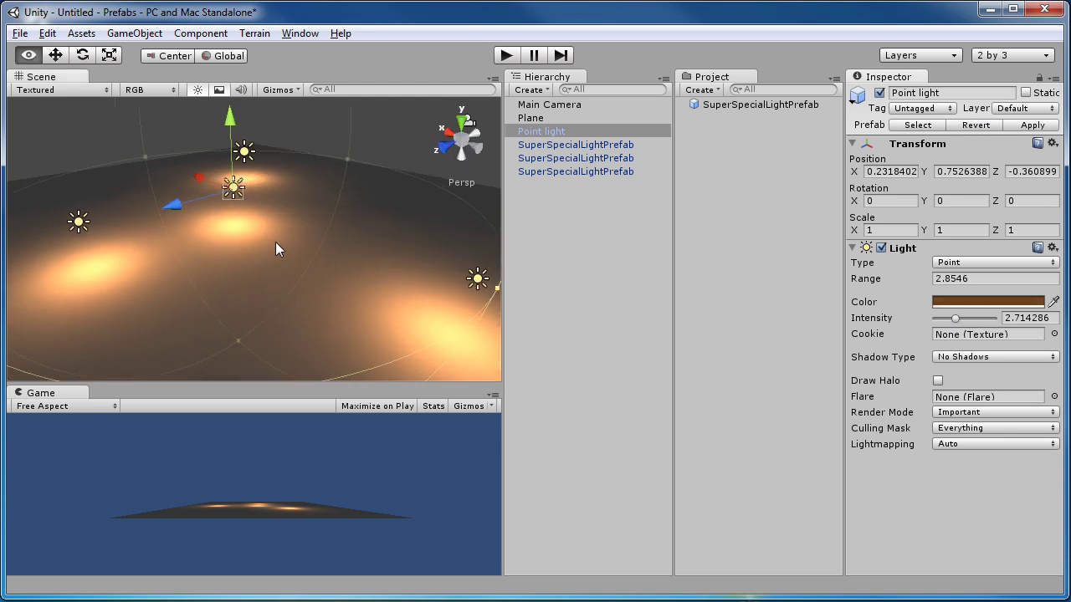
click(775, 104)
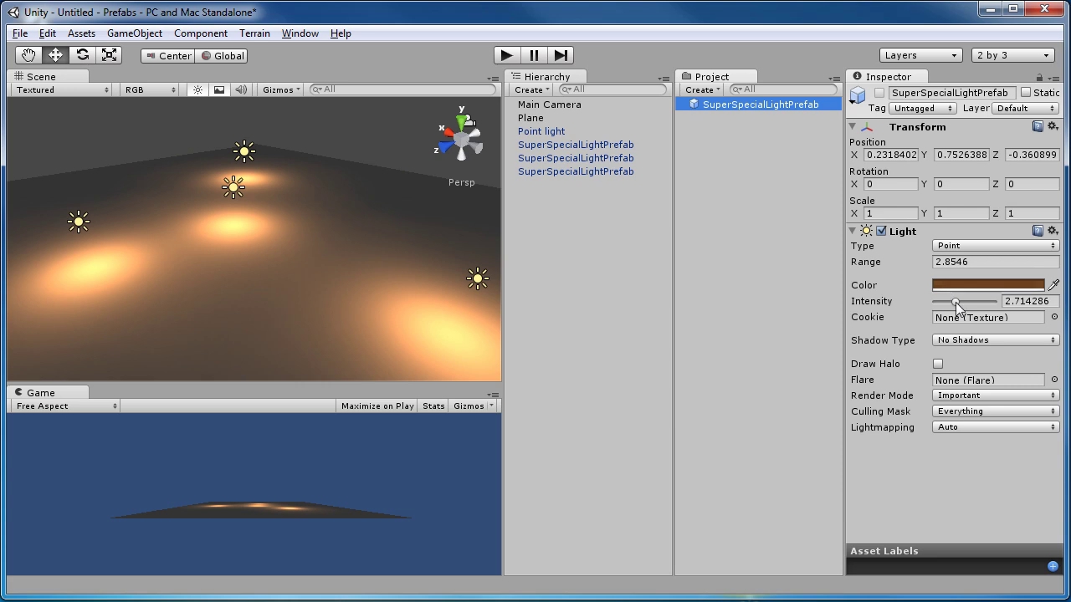
mouse_move(955, 302)
mouse_down()
mouse_move(981, 302)
mouse_move(967, 299)
mouse_up()
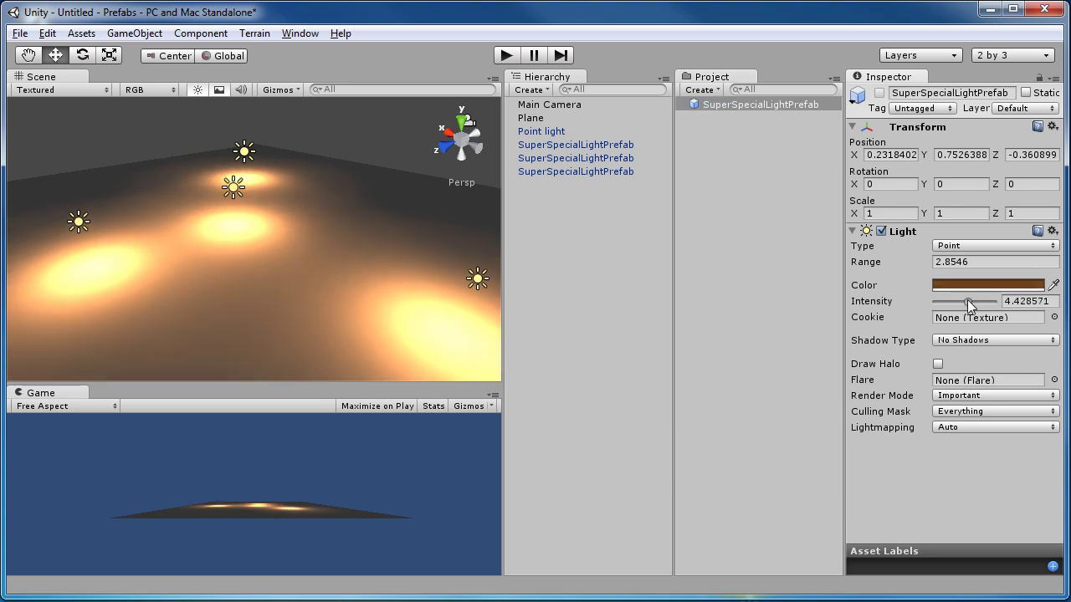
click(563, 134)
alt+drag(288, 213, 247, 215)
alt+drag(63, 258, 231, 264)
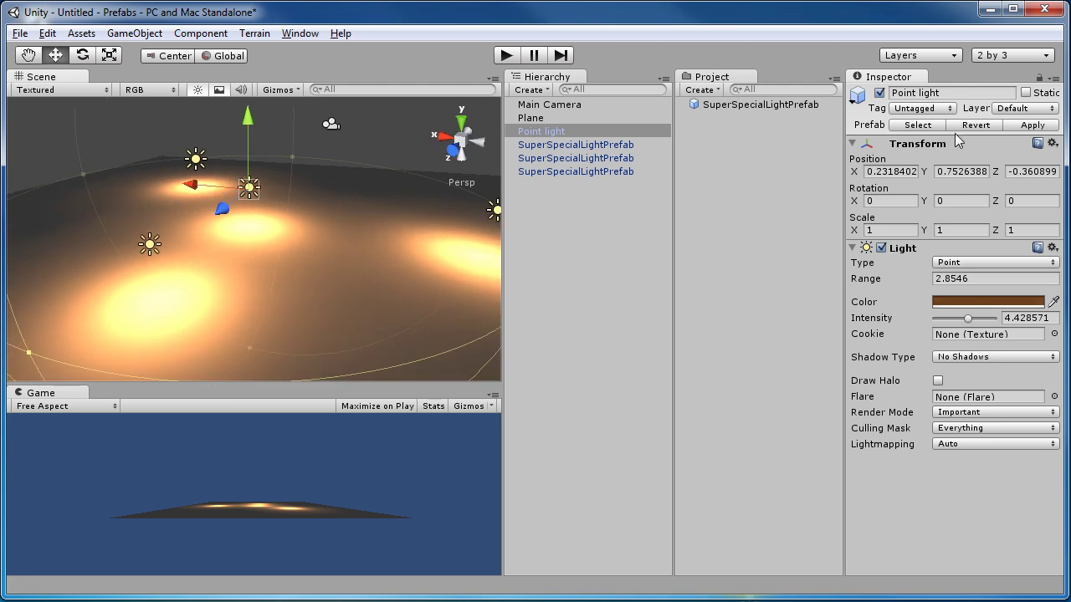
alt+drag(272, 219, 313, 261)
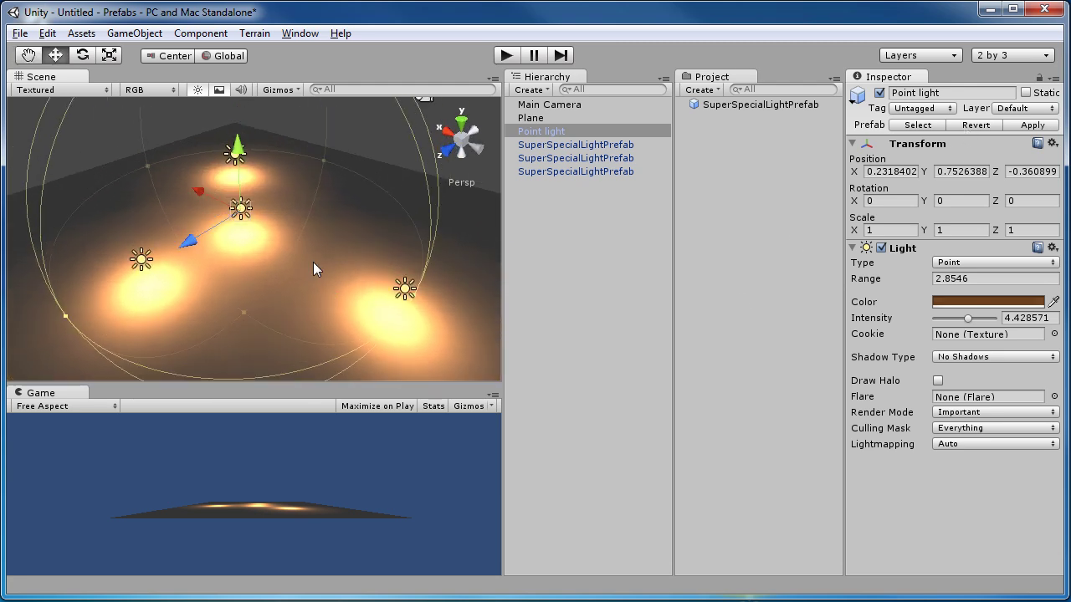
- Give the Point light a strong green colour and apply it to SuperSpecialLightPrefab
click(956, 302)
click(846, 251)
click(812, 219)
click(854, 112)
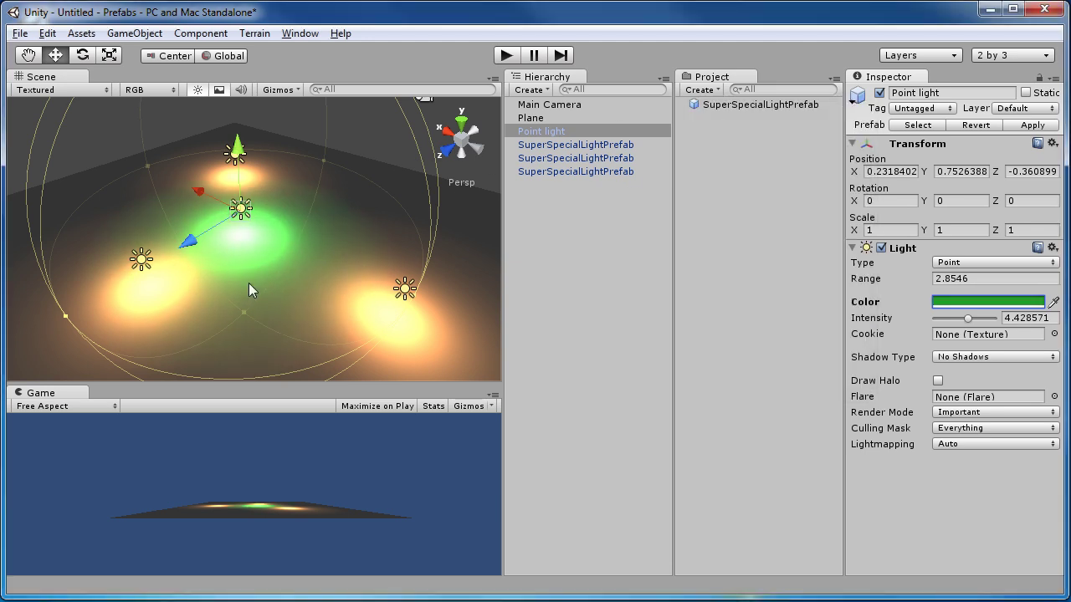
alt+drag(278, 271, 433, 248)
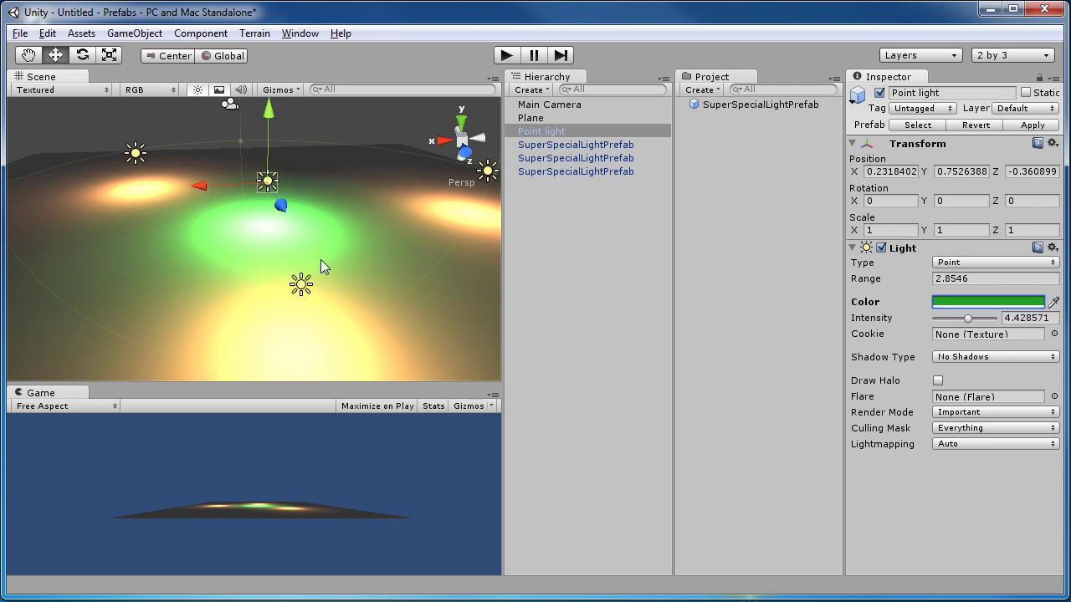
alt+drag(321, 259, 283, 225)
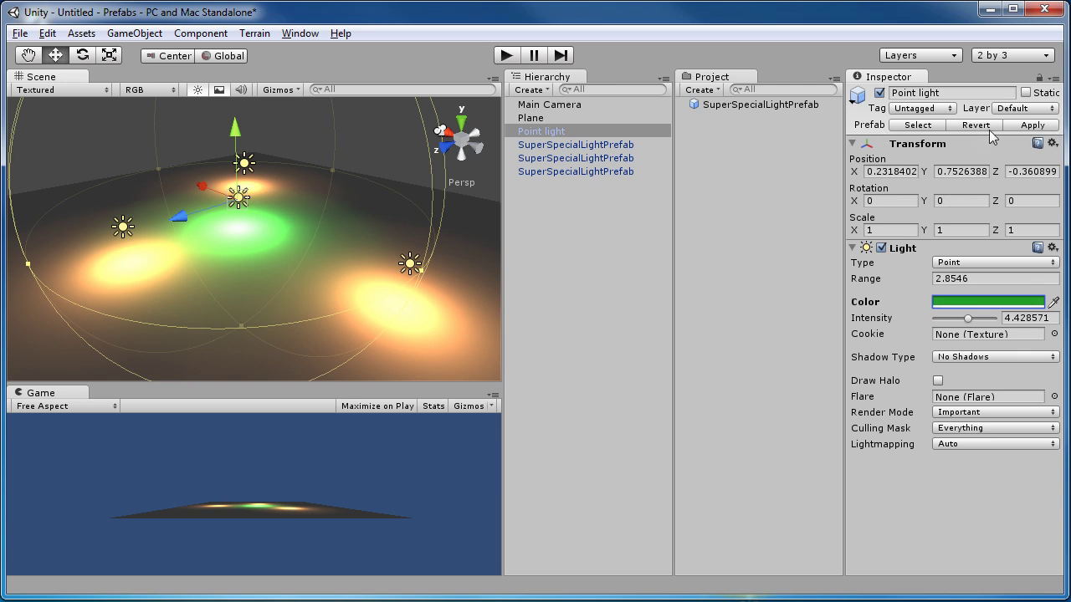
click(1029, 125)
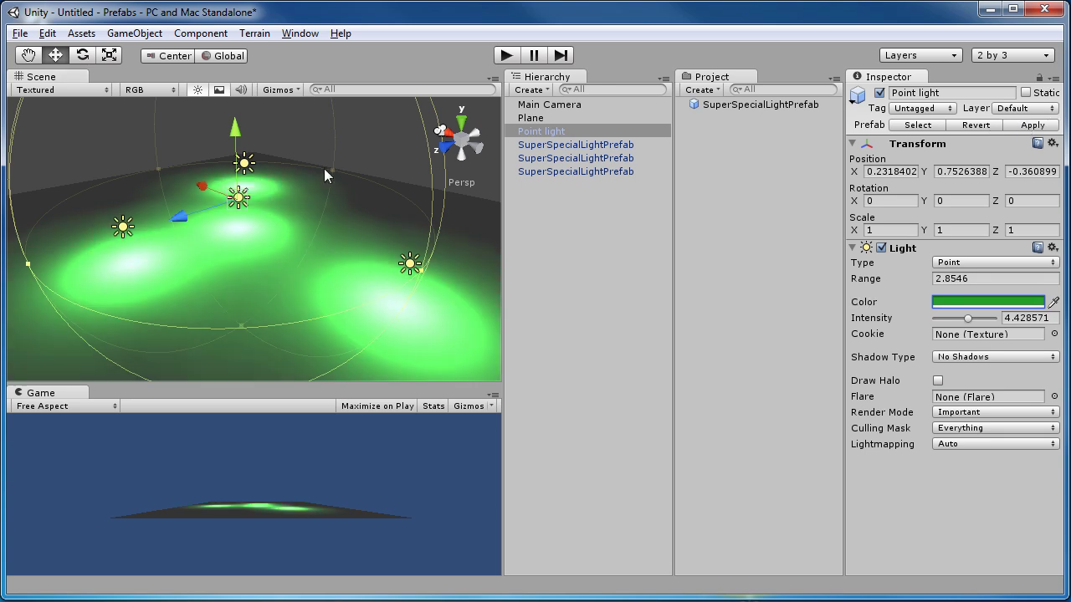
alt+drag(274, 172, 177, 152)
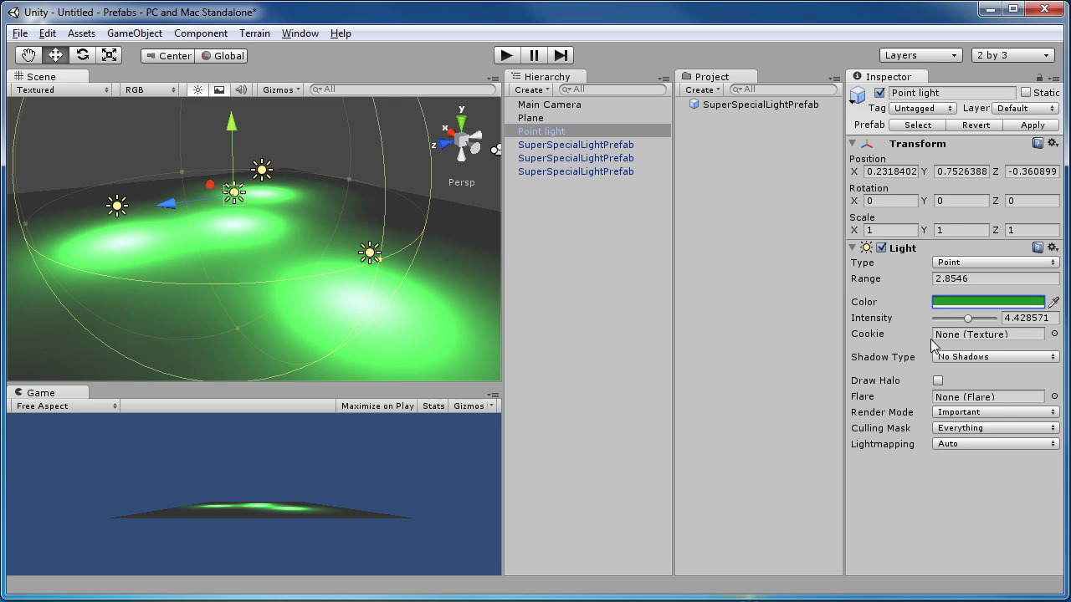
alt+drag(268, 242, 198, 235)
- Override the third instance's range to 1.432394 and select the source prefab for several instances
click(254, 163)
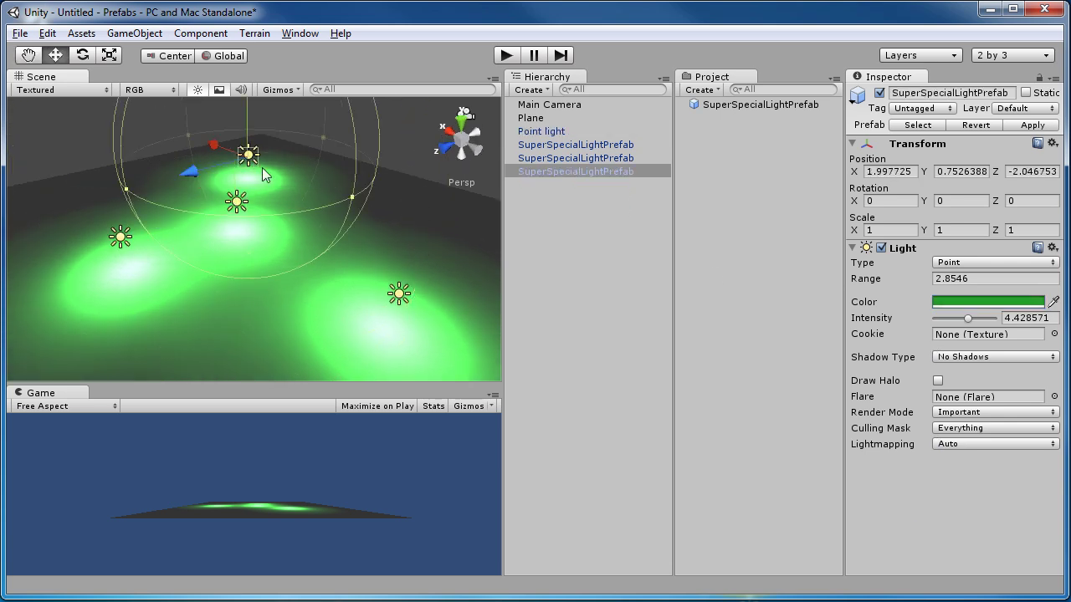
alt+drag(295, 187, 351, 245)
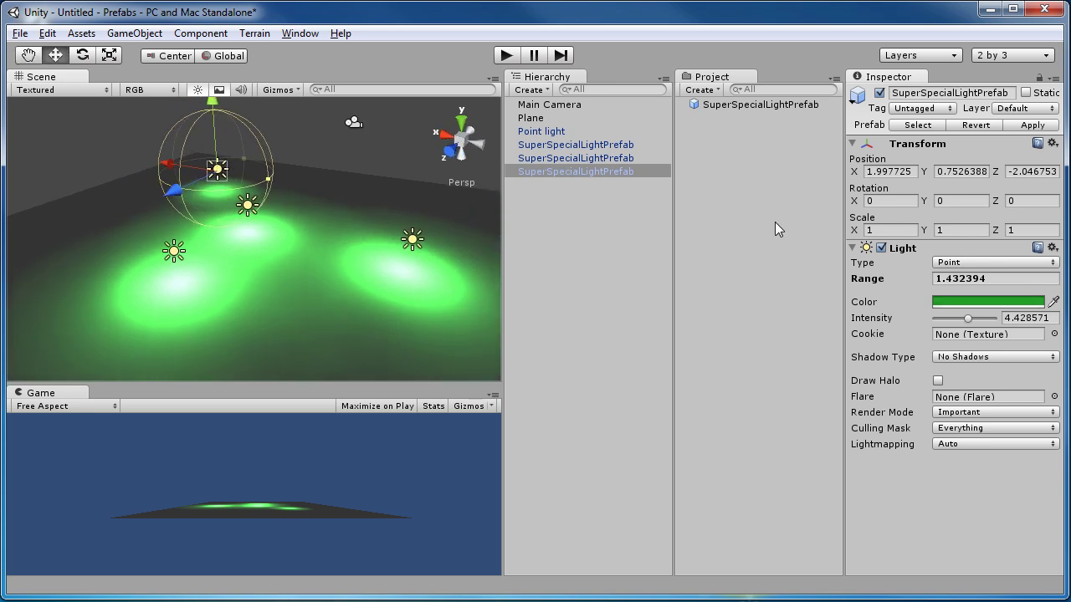
click(917, 125)
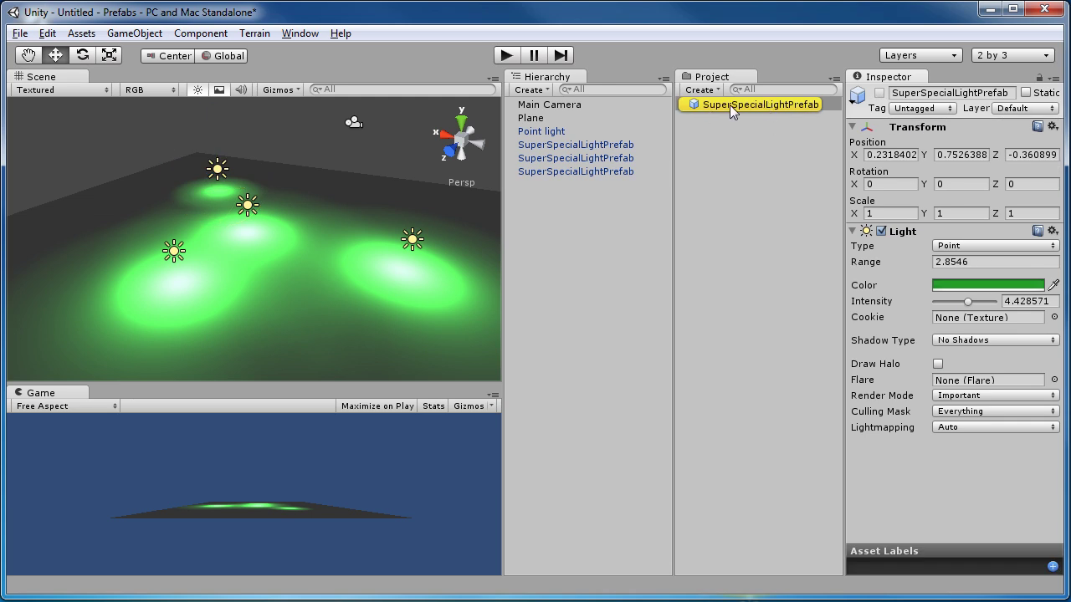
click(537, 132)
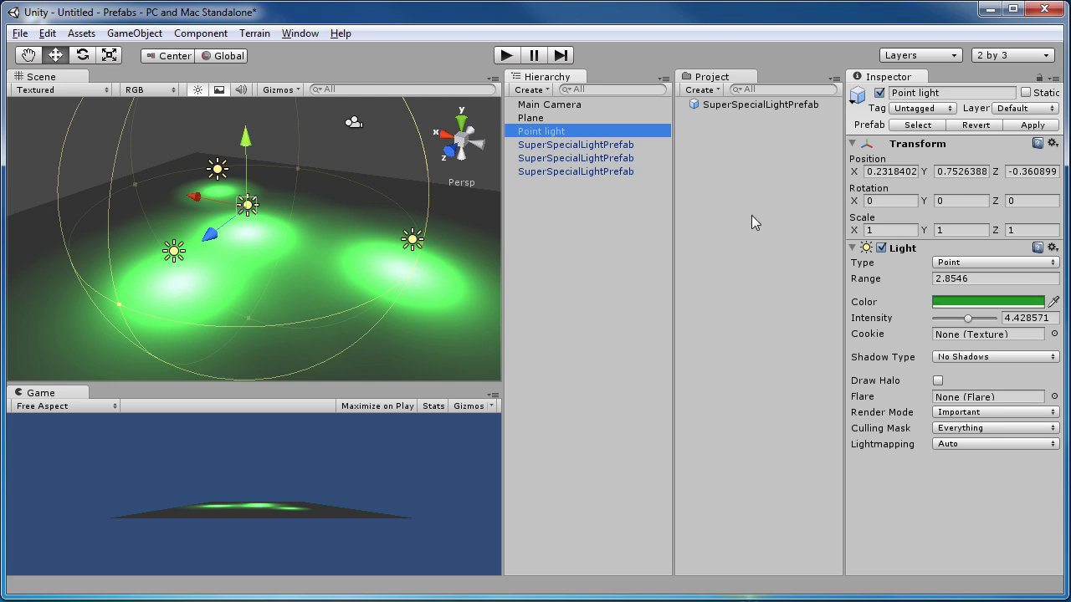
click(572, 145)
click(916, 125)
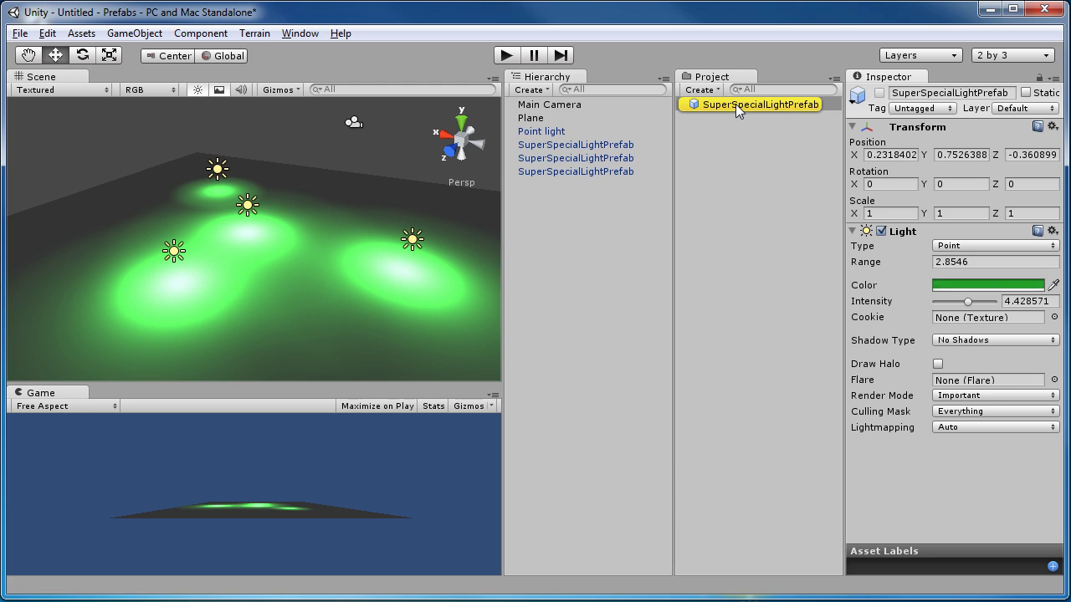
- Select the second SuperSpecialLightPrefab, orbit around it, and drag Plane onto it as a child
click(582, 159)
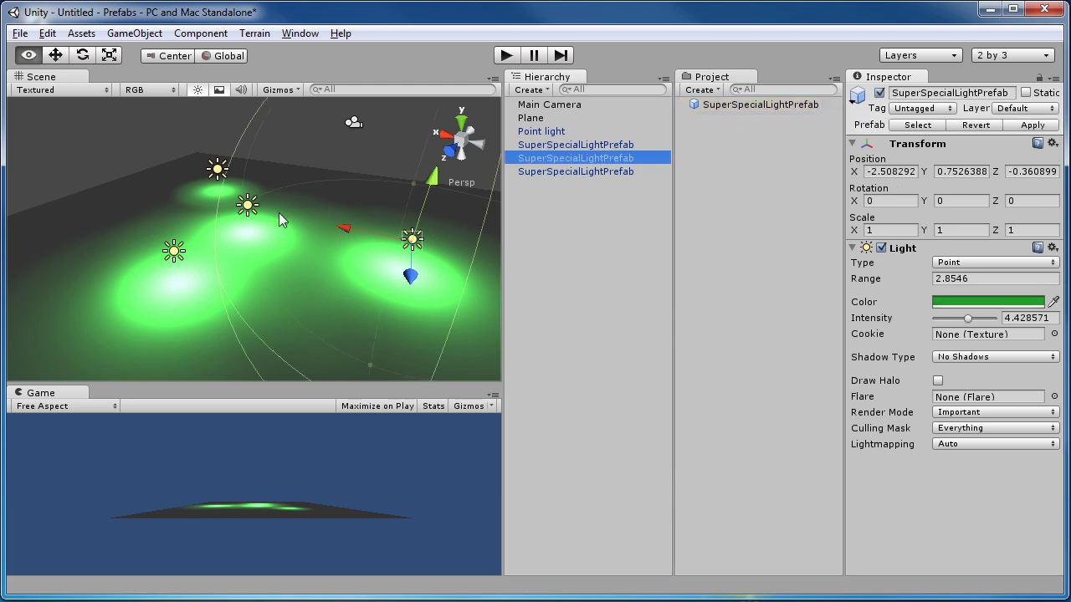
alt+drag(273, 214, 227, 238)
alt+drag(366, 221, 338, 294)
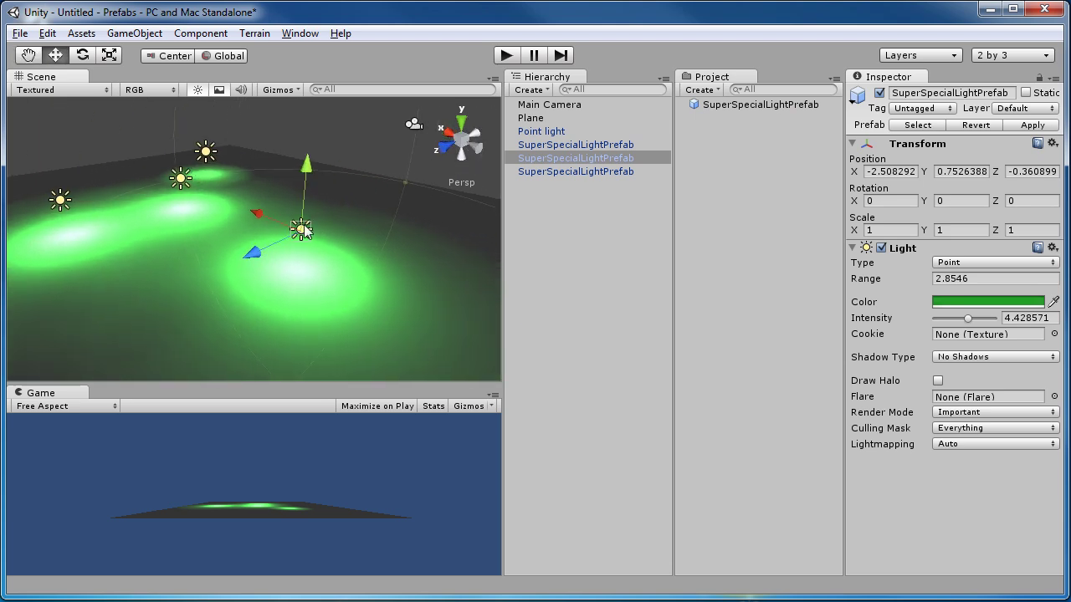
alt+drag(312, 235, 252, 246)
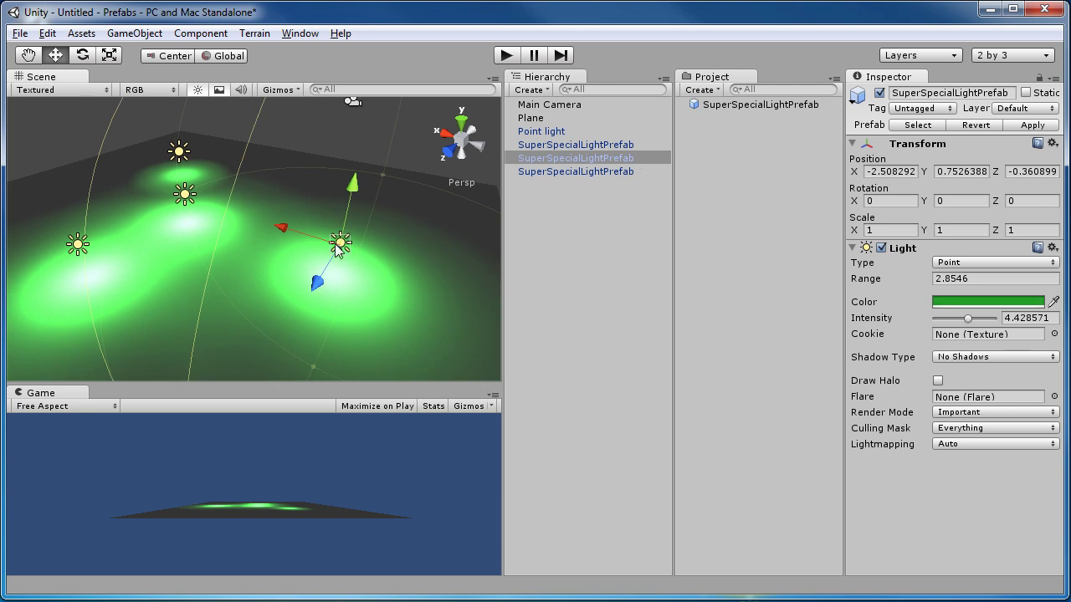
alt+drag(322, 251, 371, 261)
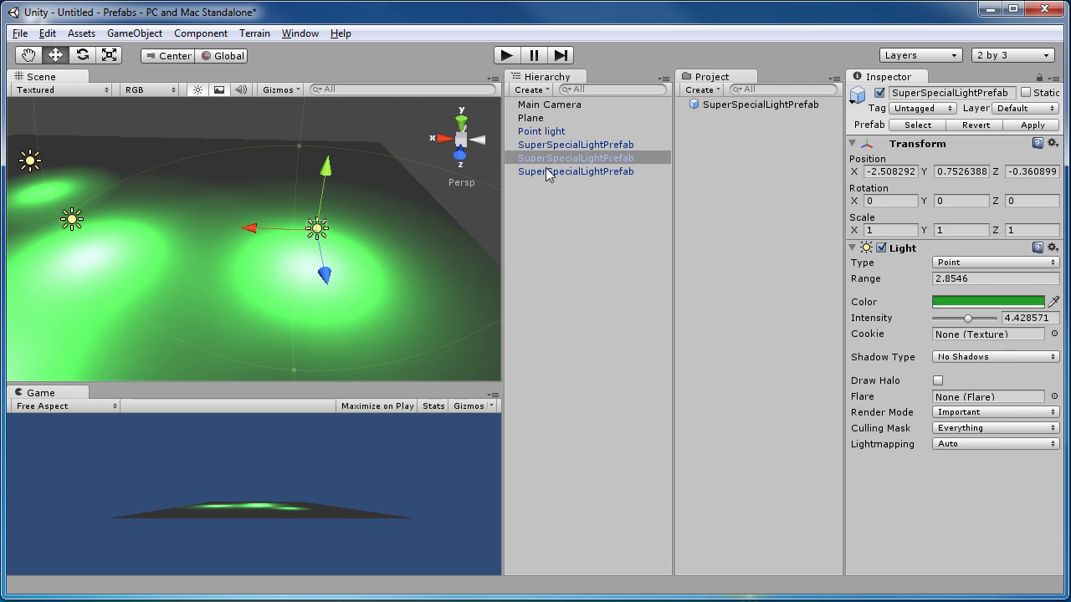
alt+drag(362, 220, 338, 206)
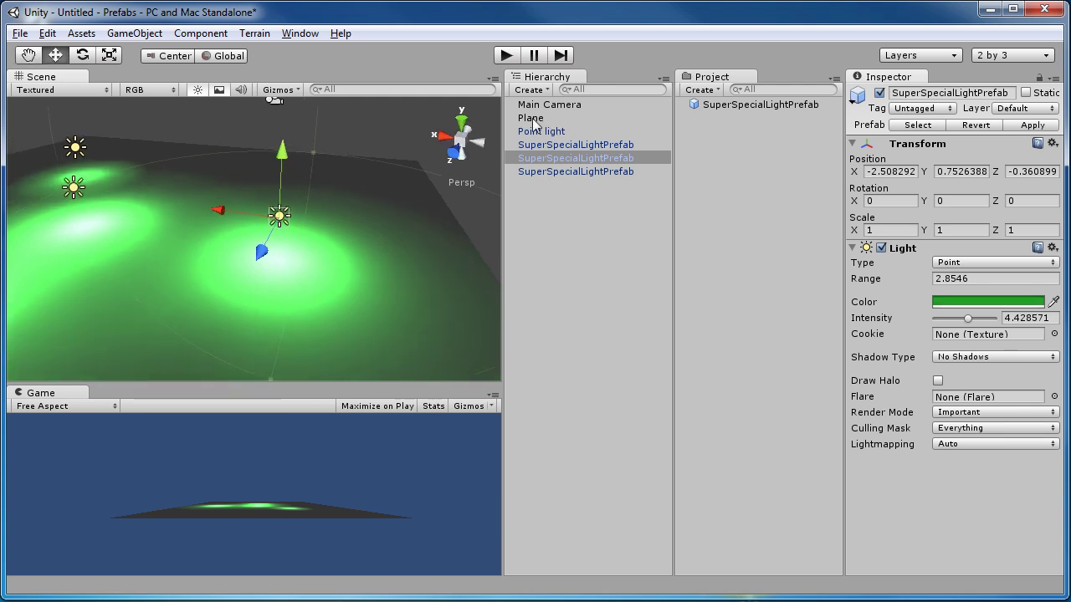
drag(534, 123, 543, 165)
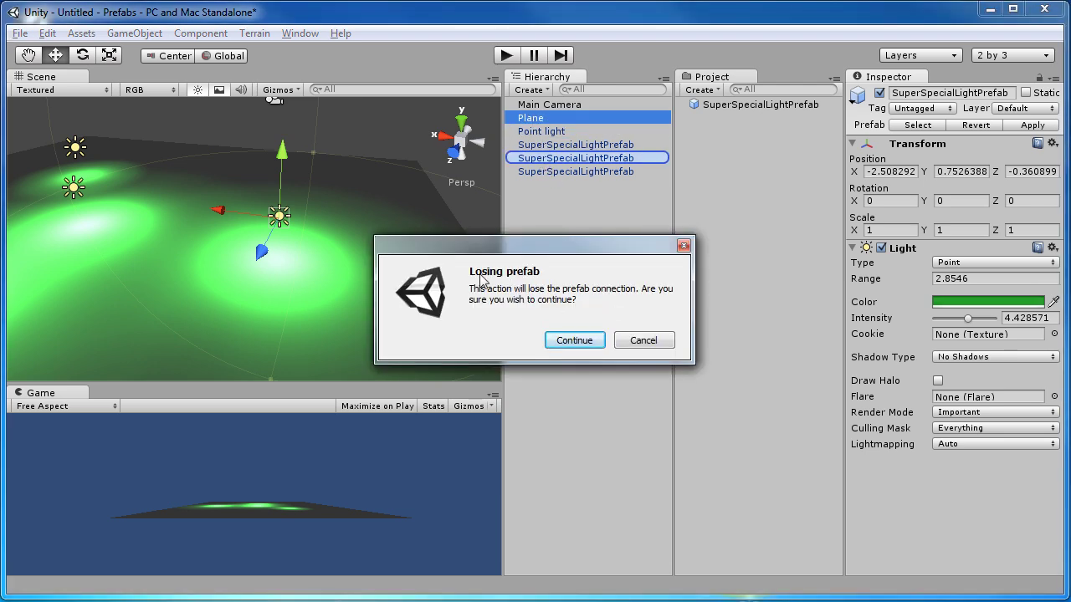
- Continue in the Losing prefab dialog so Plane becomes the second light's child
click(574, 340)
alt+drag(368, 260, 293, 222)
click(393, 127)
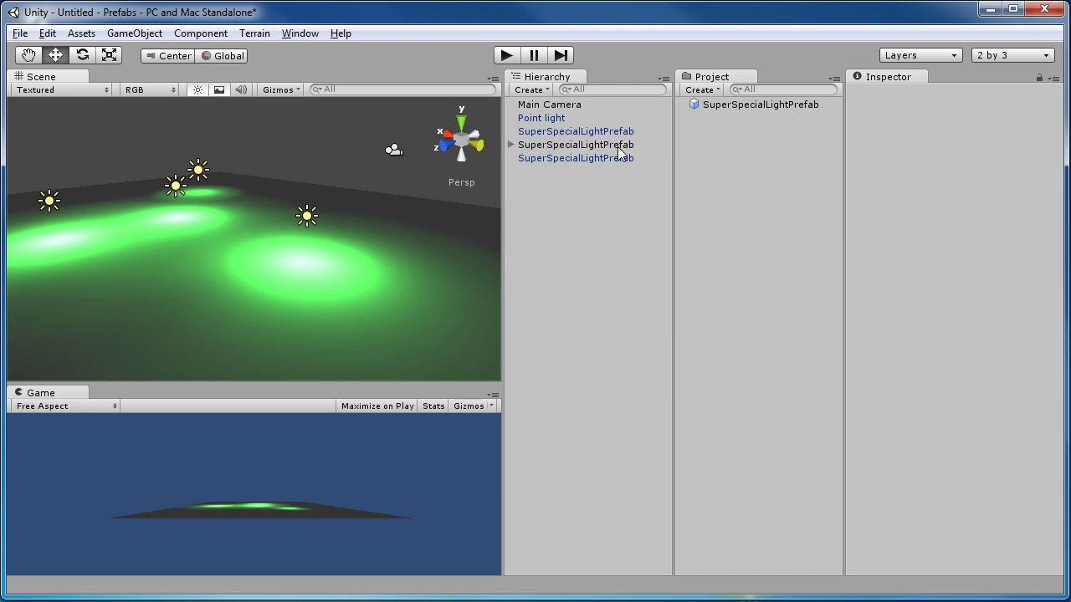
- Expand the second light instance and move its child Plane back to the Hierarchy's top level
click(509, 145)
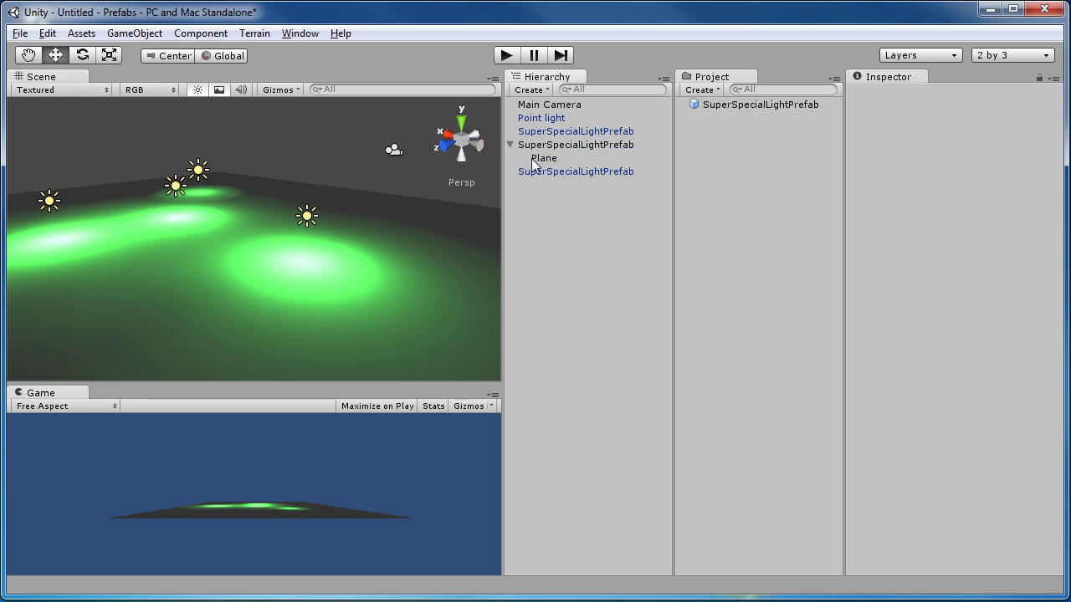
click(555, 145)
click(554, 159)
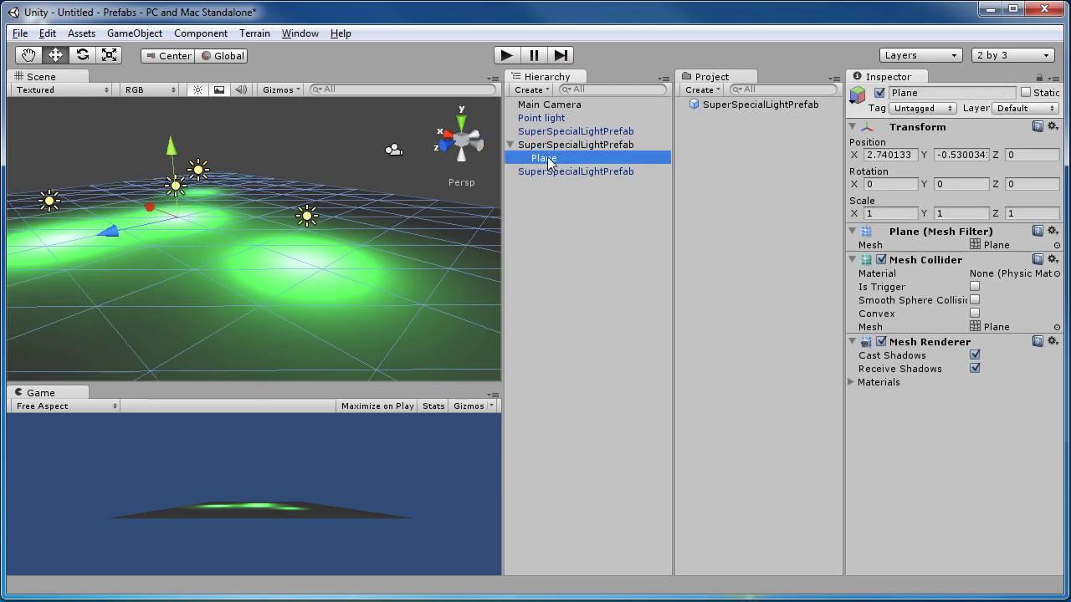
drag(550, 159, 565, 258)
- Revert the second SuperSpecialLightPrefab instance to its prefab in the Inspector
click(582, 159)
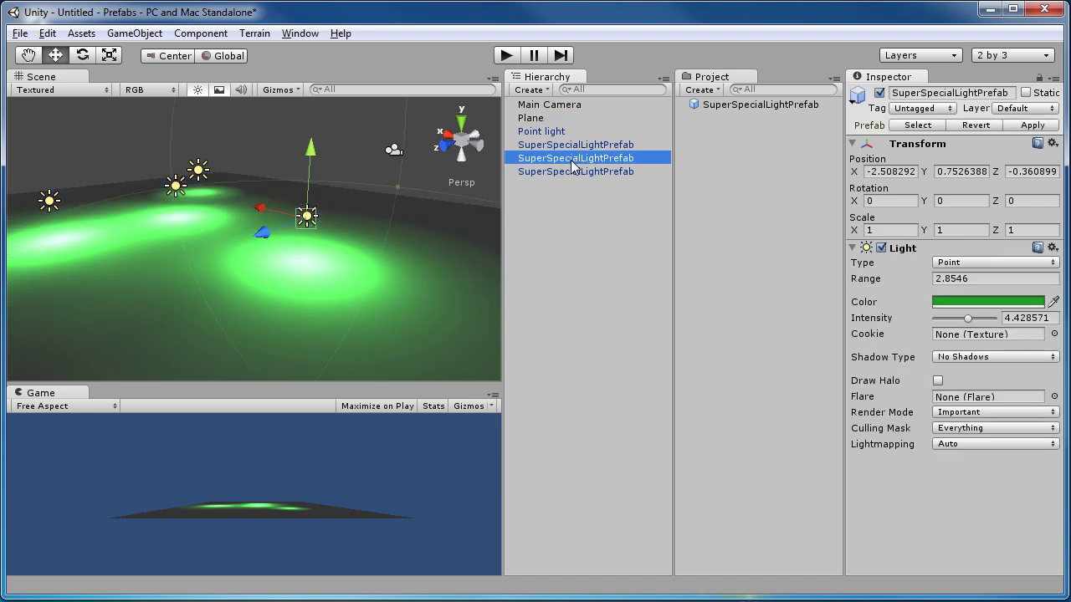
click(557, 214)
click(583, 159)
click(982, 125)
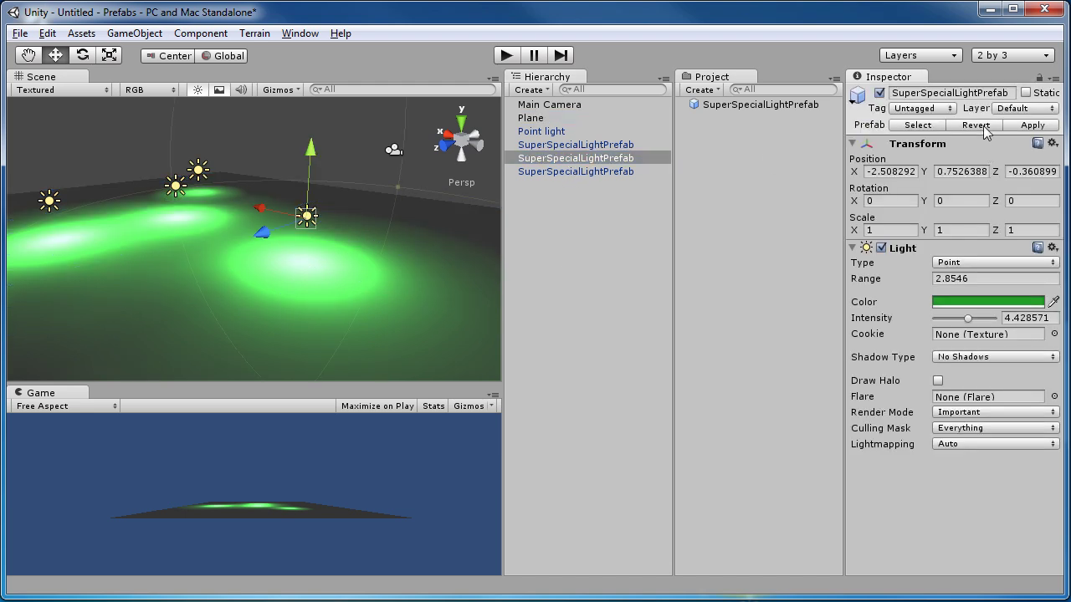
- Drag Plane onto the second light instance again to parent it there
click(554, 171)
click(554, 158)
alt+drag(402, 213, 331, 242)
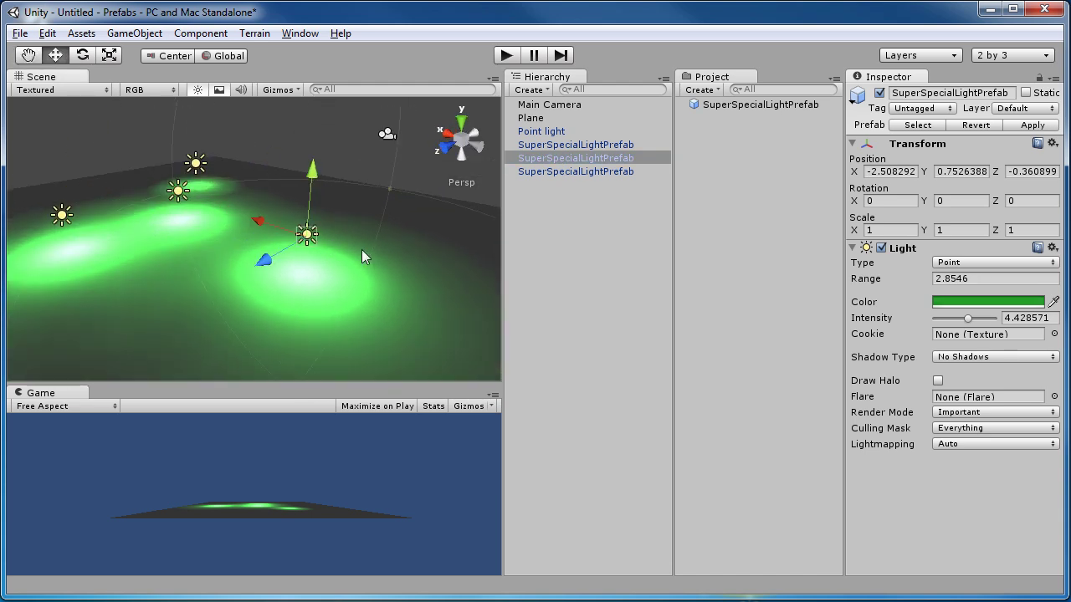
click(575, 198)
click(577, 161)
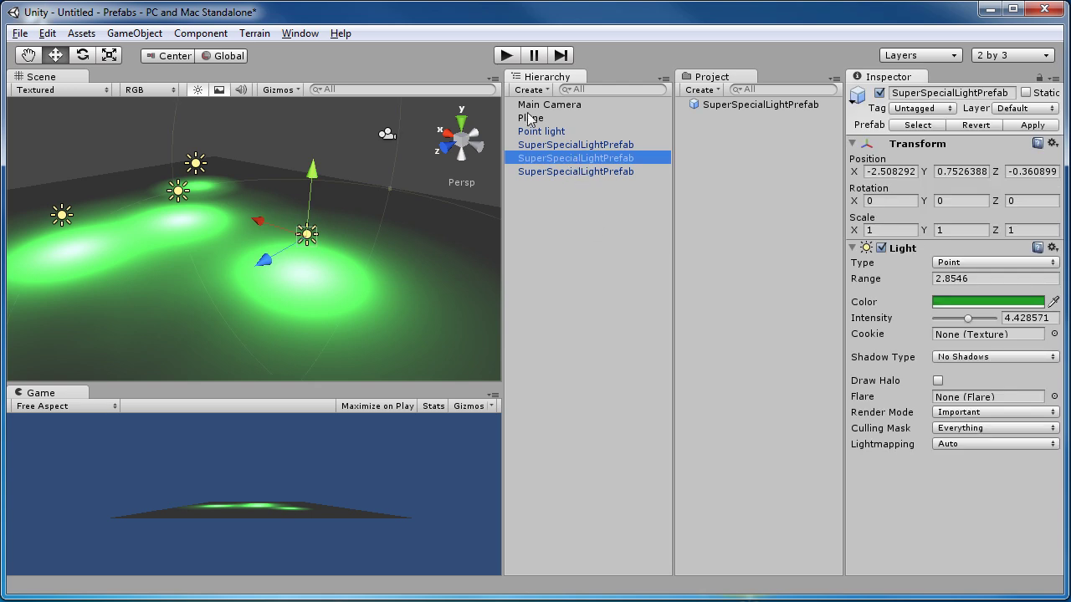
drag(529, 117, 560, 159)
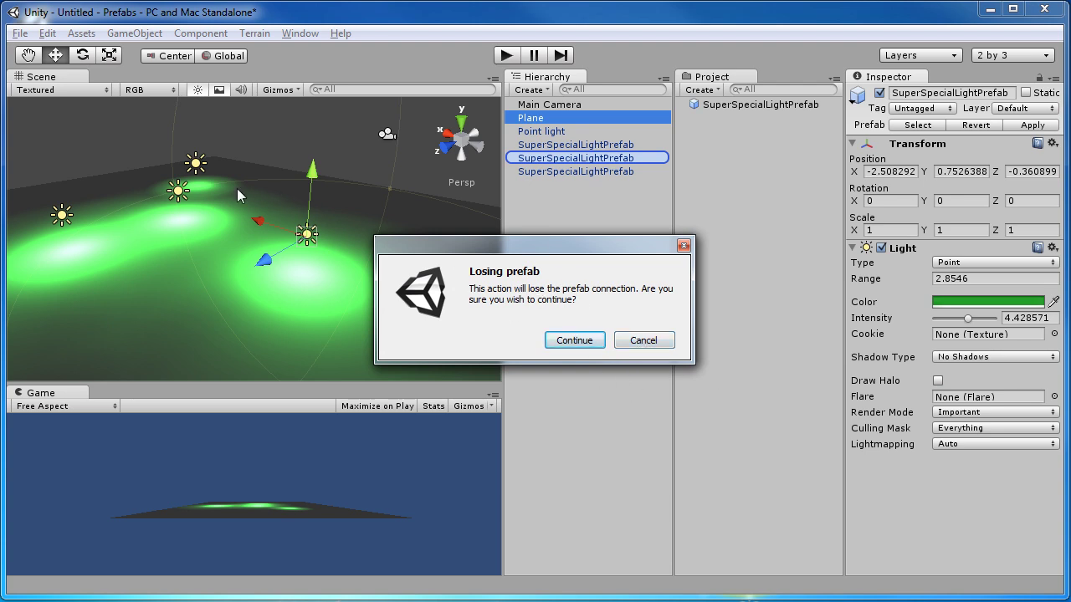
- Cancel the Losing prefab dialog so Plane stays unparented and the prefab link is kept
click(653, 339)
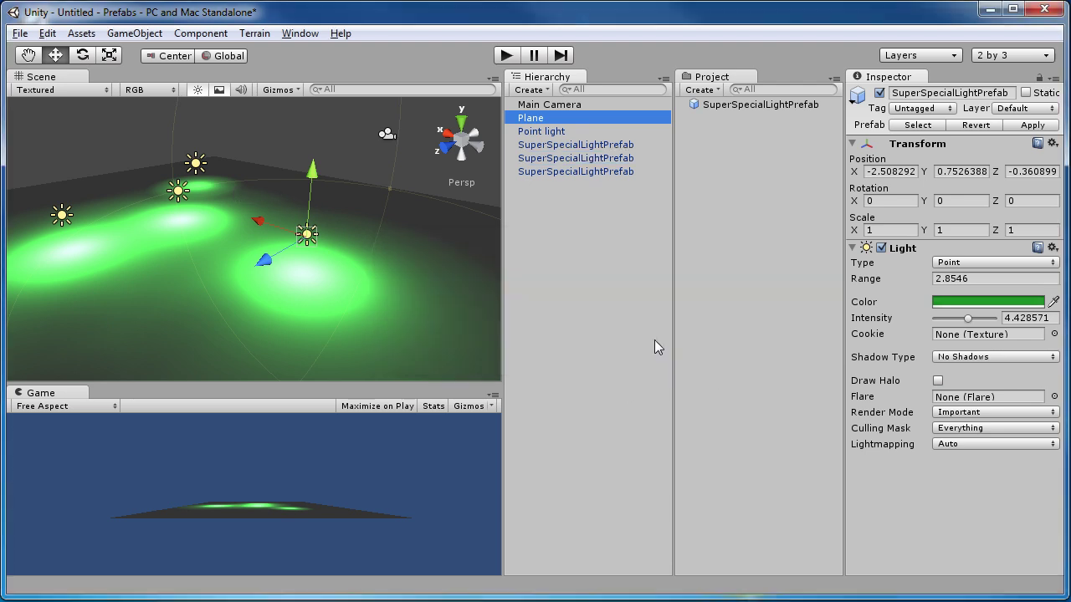
click(603, 158)
alt+drag(394, 228, 117, 250)
- Slide the first light instance along its X axis to about 1.948581
click(118, 248)
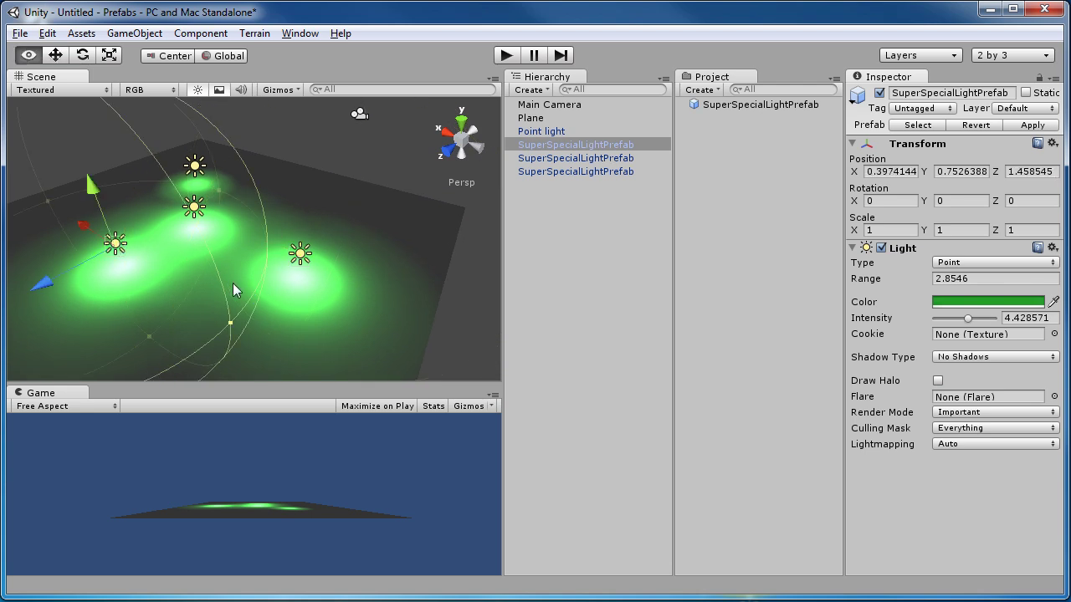
alt+drag(237, 286, 382, 289)
drag(104, 285, 17, 276)
alt+drag(251, 251, 259, 243)
alt+drag(482, 242, 234, 283)
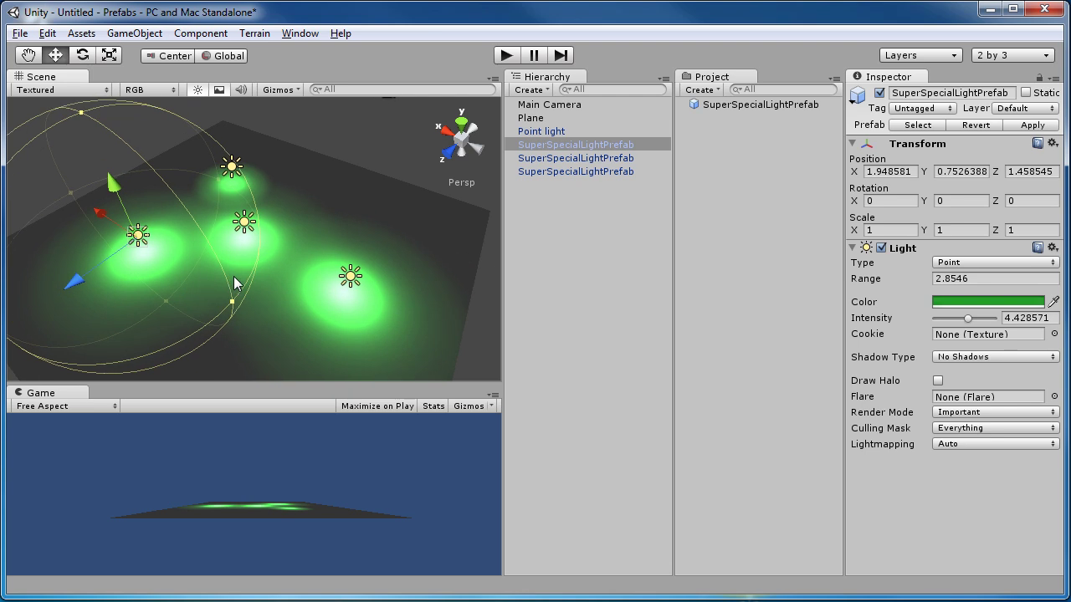
alt+drag(292, 270, 255, 209)
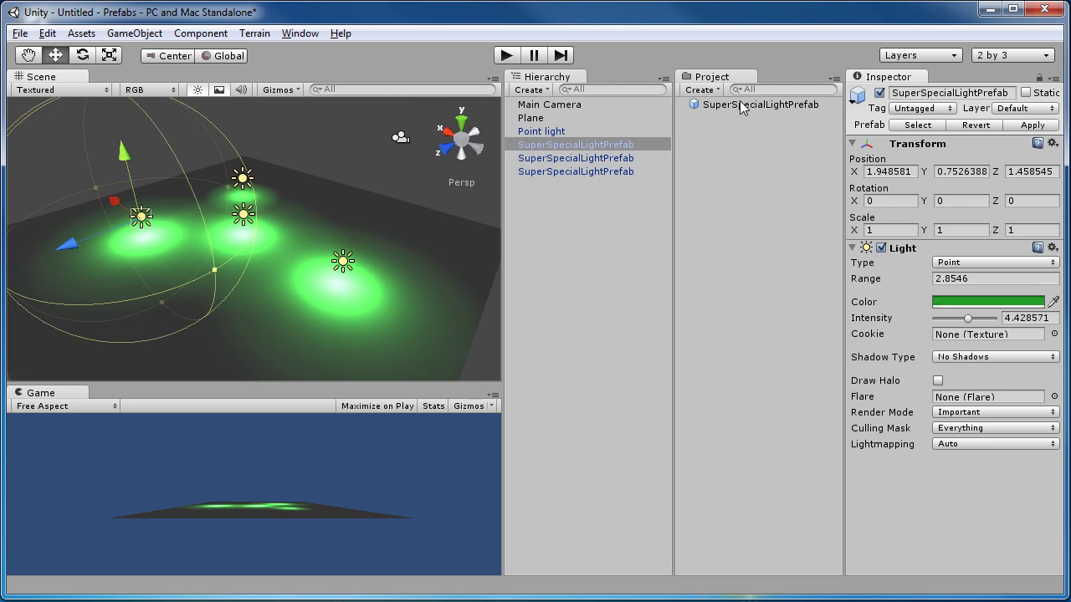
click(605, 217)
alt+drag(407, 259, 360, 273)
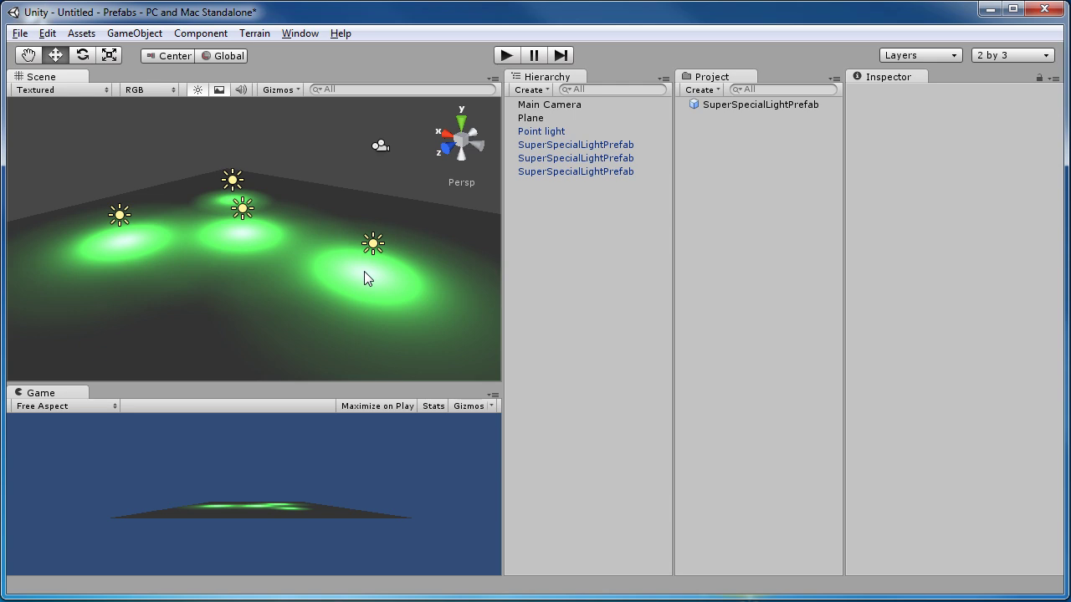